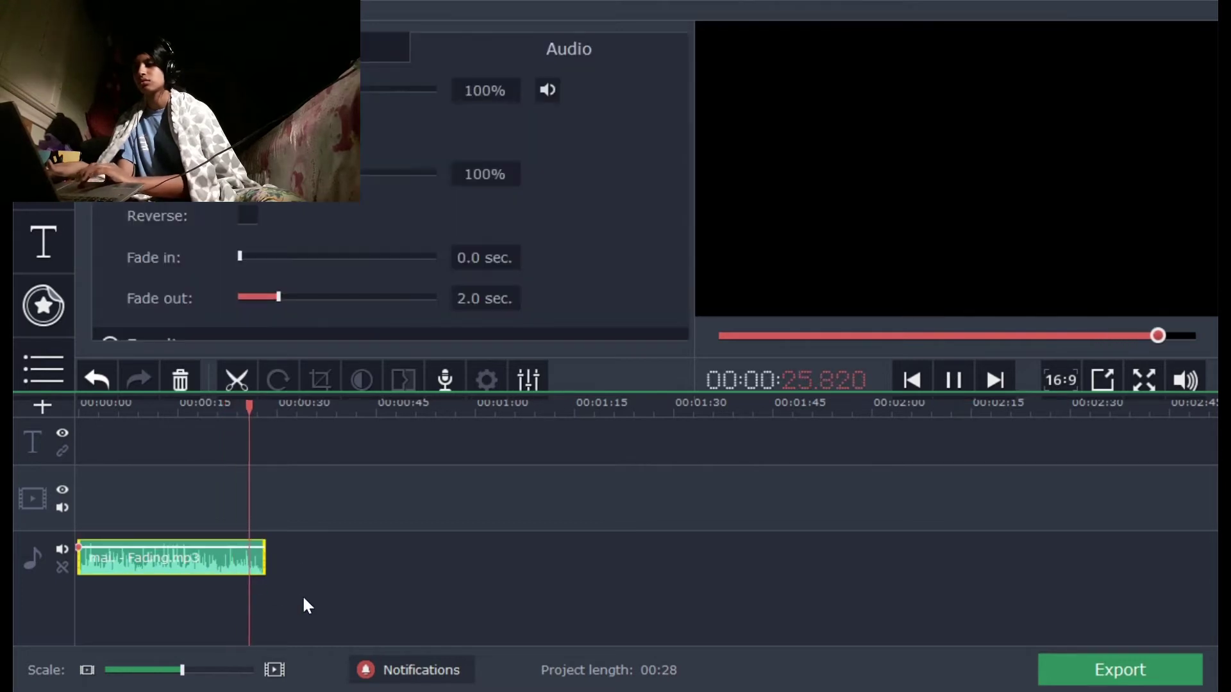
# Place the Black background at the start of the video track and extend it to the end of the audio clip
pyautogui.click(304, 599)
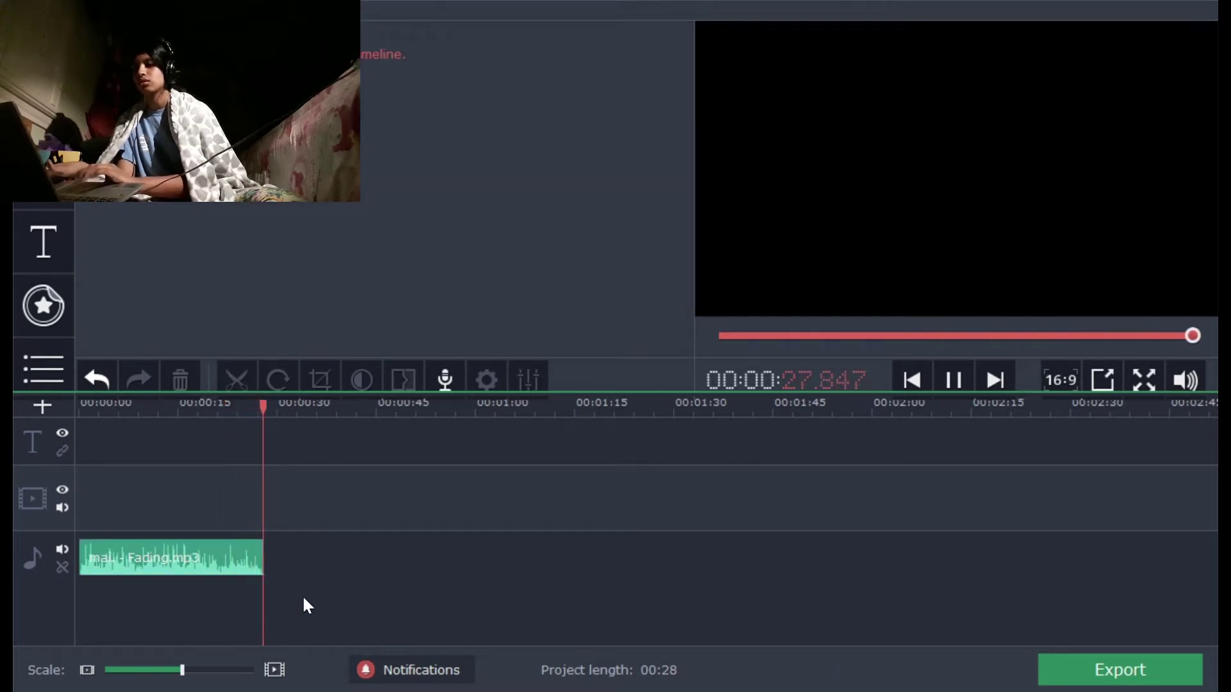
pyautogui.click(44, 116)
pyautogui.moveTo(487, 141); pyautogui.dragTo(90, 498)
pyautogui.click(122, 502)
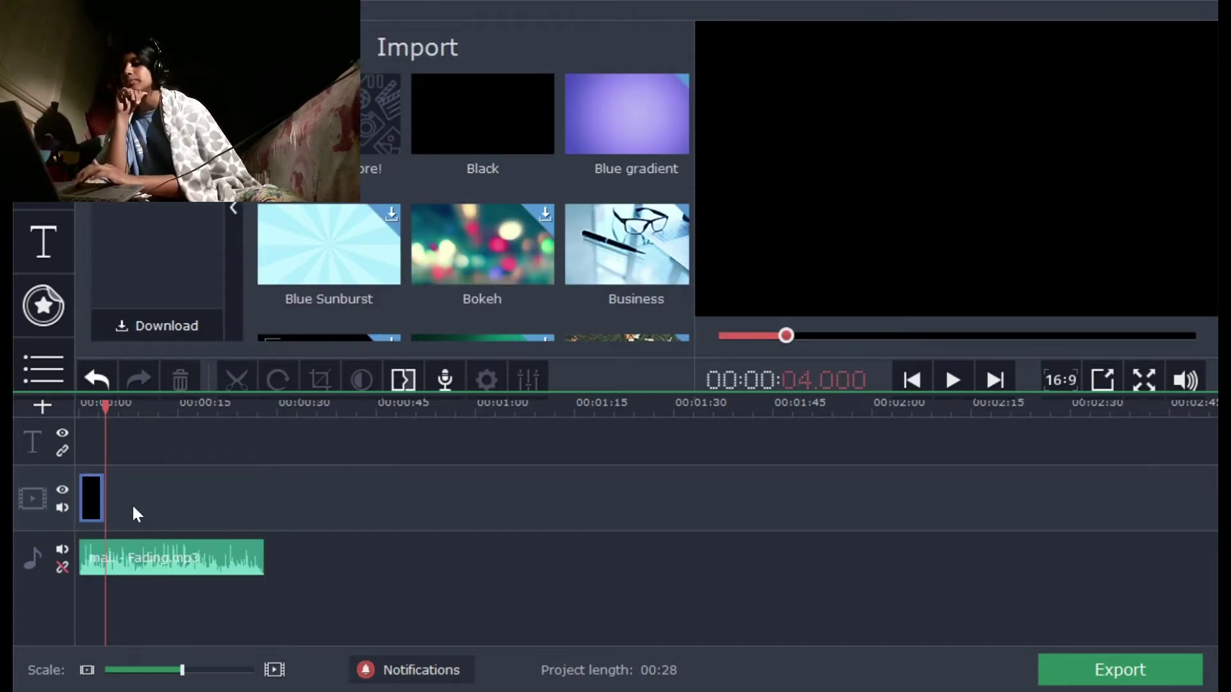
pyautogui.moveTo(109, 499); pyautogui.dragTo(275, 512)
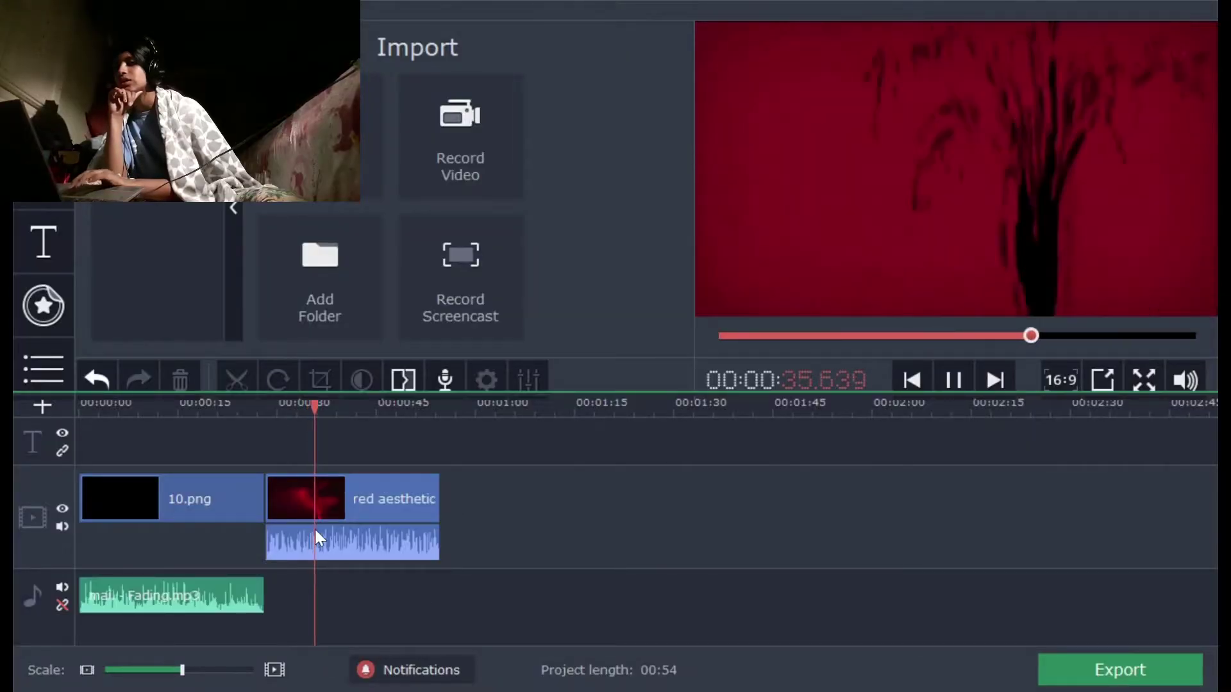
# Split red aesthetic edit.mp4 at the red moon shot, at about 33.4 seconds, and delete the section before it
pyautogui.scroll(2, 315, 527)
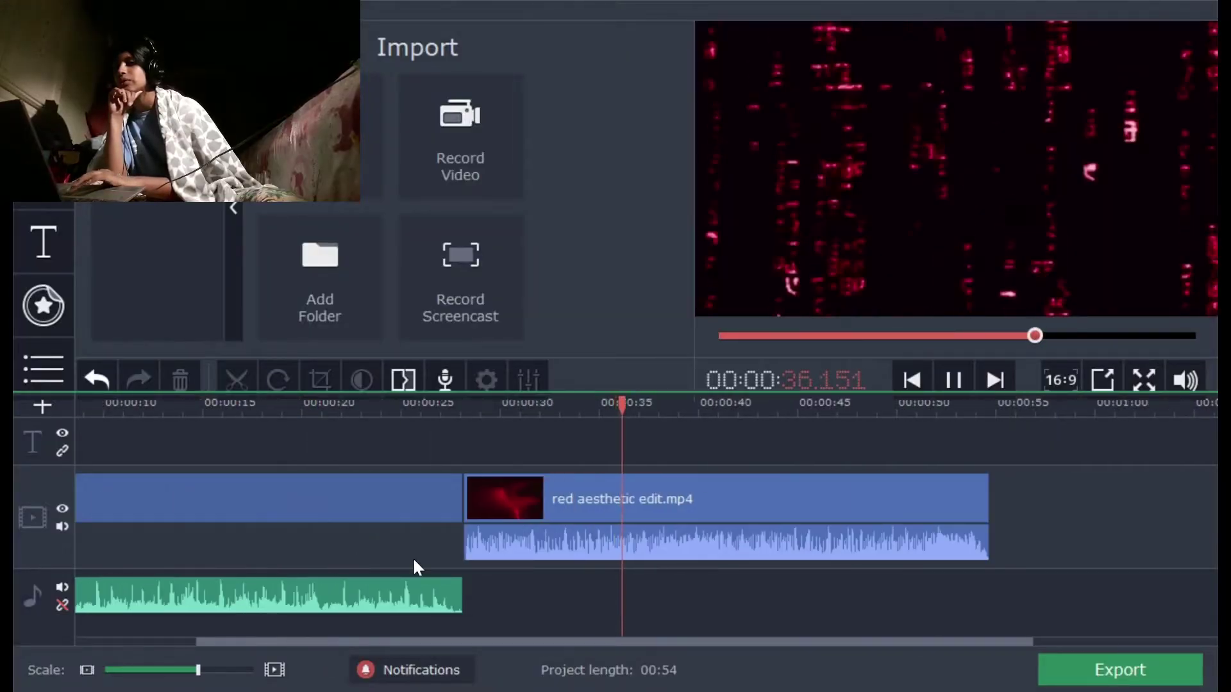
pyautogui.click(546, 502)
pyautogui.press('space')
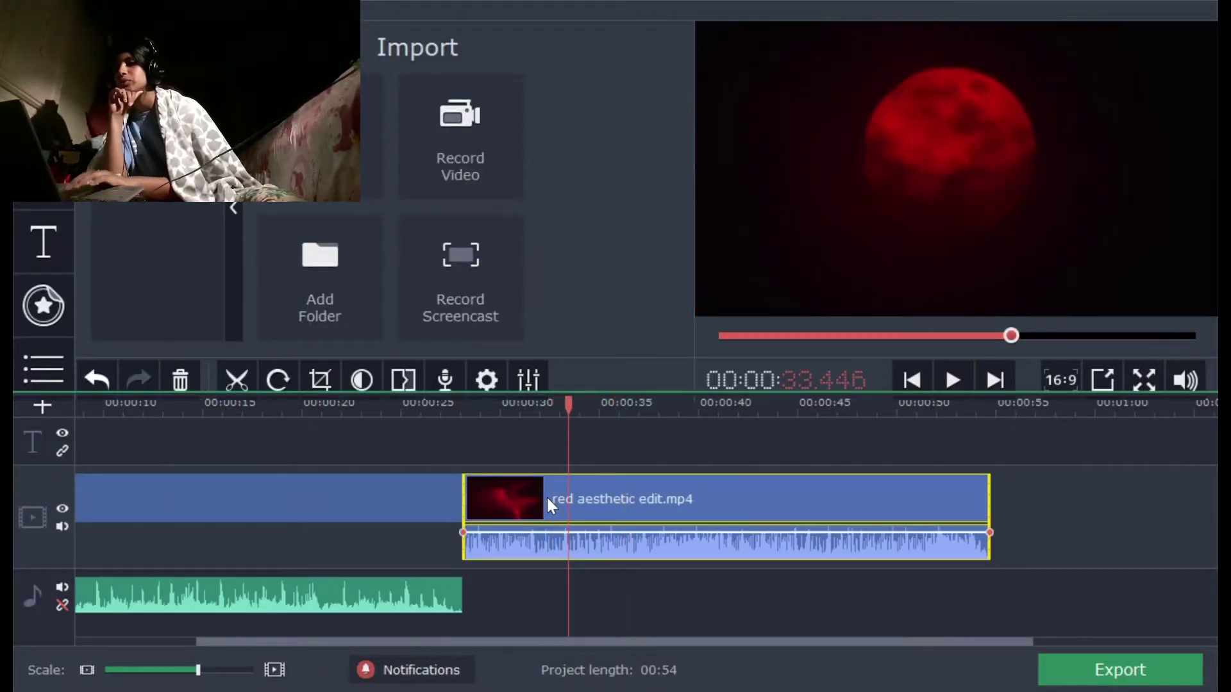
pyautogui.hotkey('ctrl', 'b')
pyautogui.click(549, 507)
pyautogui.press('Delete')
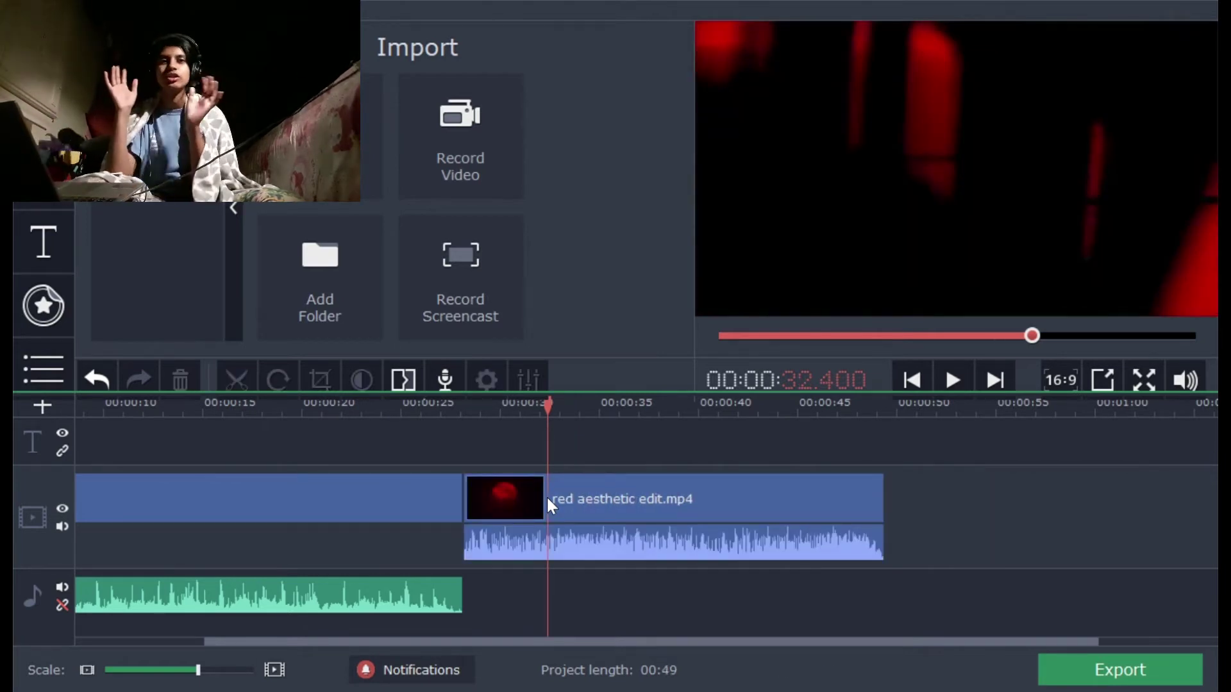
# Split red aesthetic edit.mp4 at the end of the red moon shot, at 00:00:29.180
pyautogui.doubleClick(474, 510)
pyautogui.press('space')
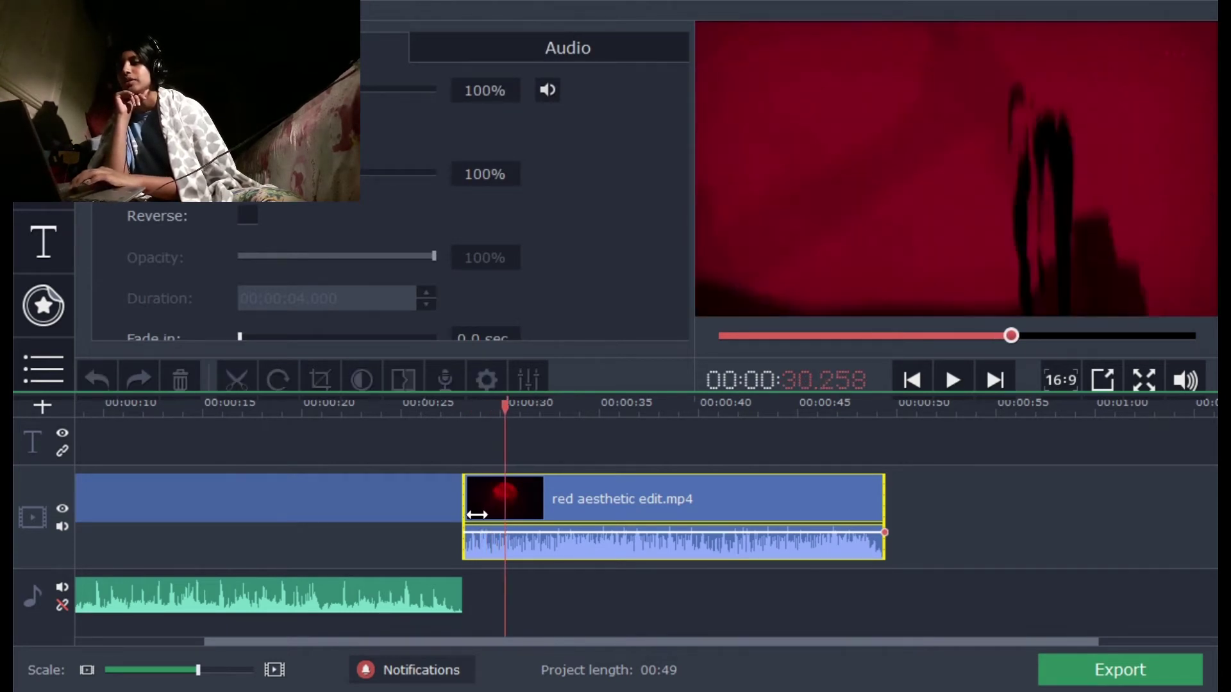
pyautogui.press('space')
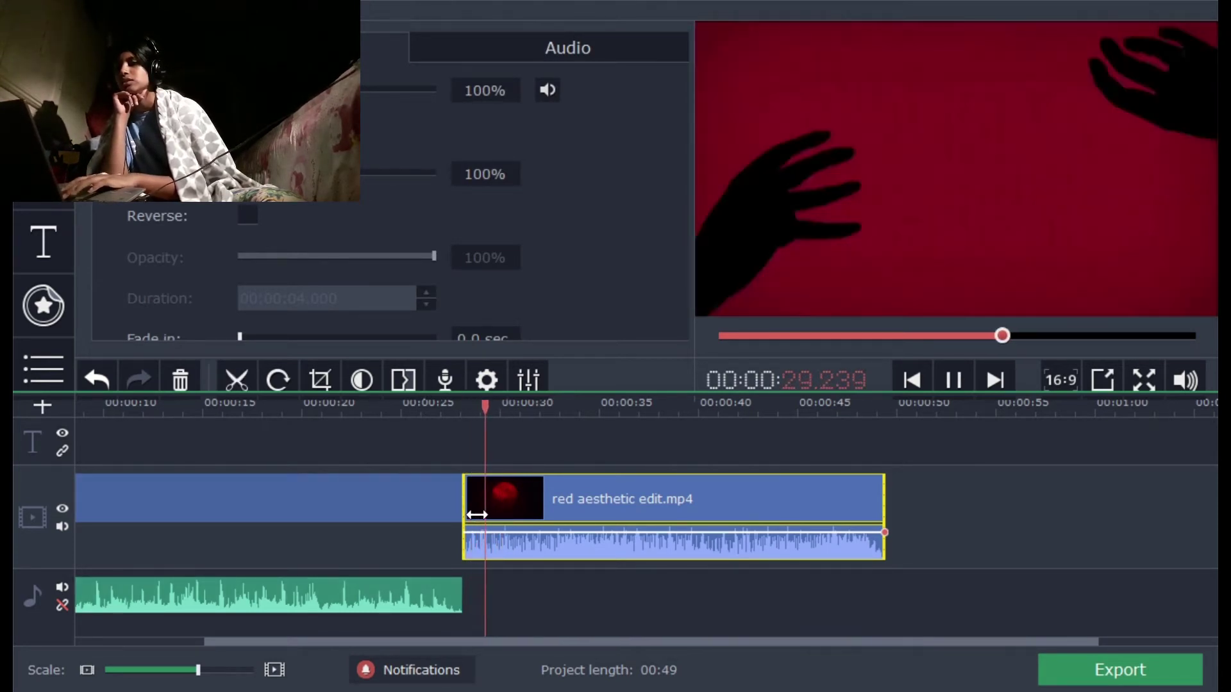
pyautogui.press('space')
pyautogui.scroll(3, 471, 512)
pyautogui.click(530, 507)
pyautogui.press('space')
pyautogui.press('space')
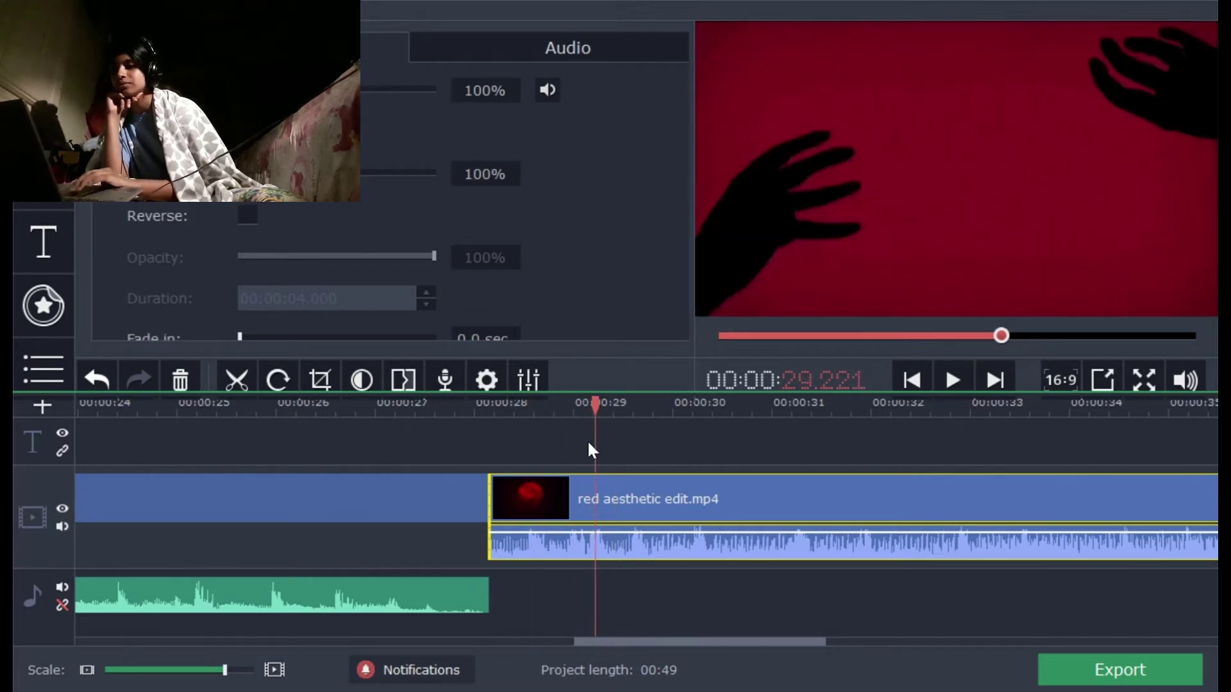
pyautogui.moveTo(602, 419); pyautogui.dragTo(600, 418)
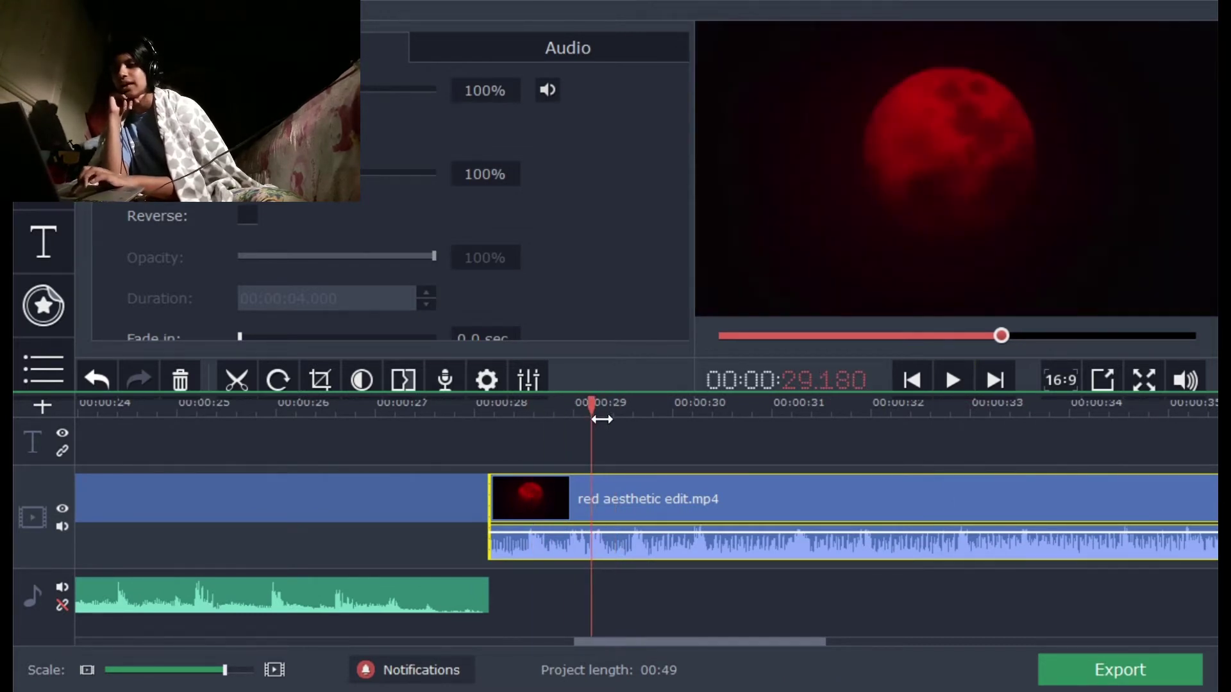
pyautogui.hotkey('ctrl', 'b')
# Split red aesthetic edit.mp4 at the skeleton shot, at 00:00:32.960, and delete the section between the moon and skeleton shots
pyautogui.press('space')
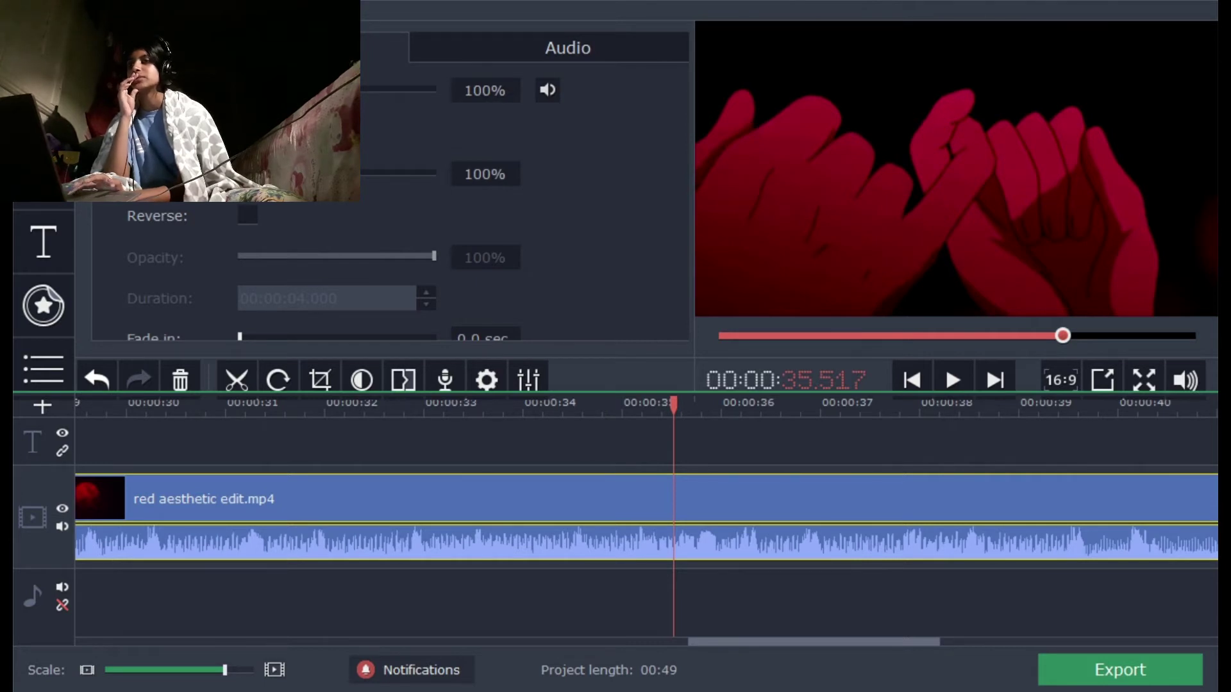
pyautogui.scroll(4, 658, 435)
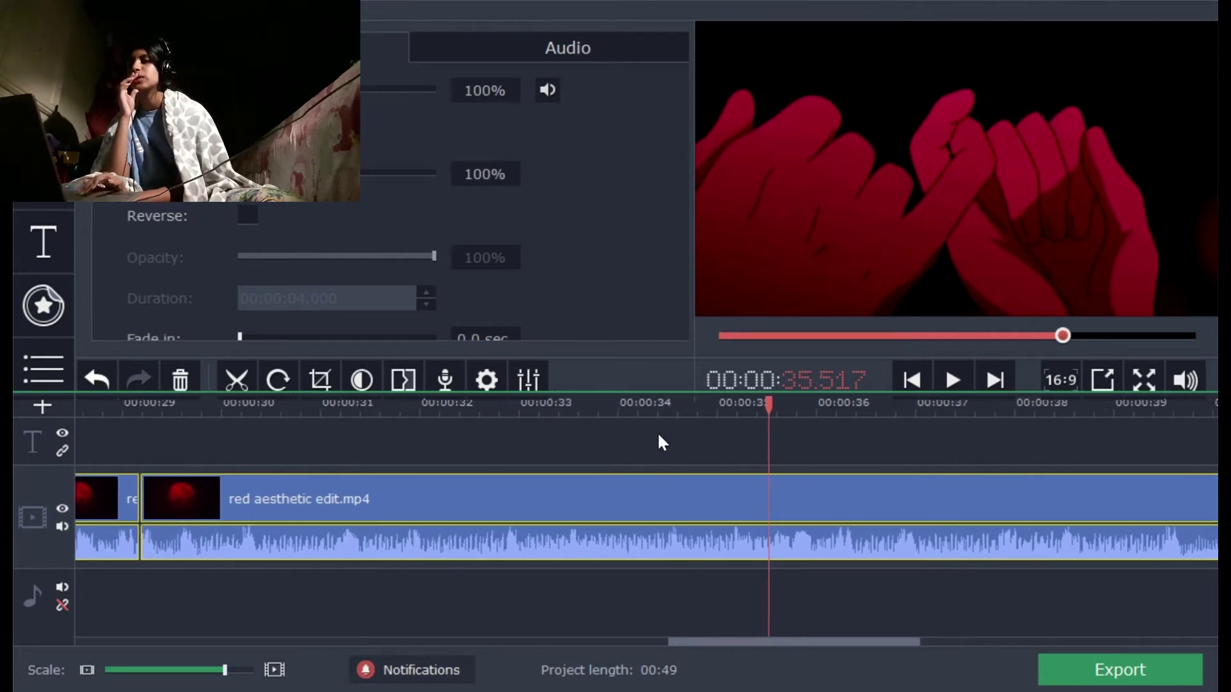
pyautogui.click(336, 501)
pyautogui.press('space')
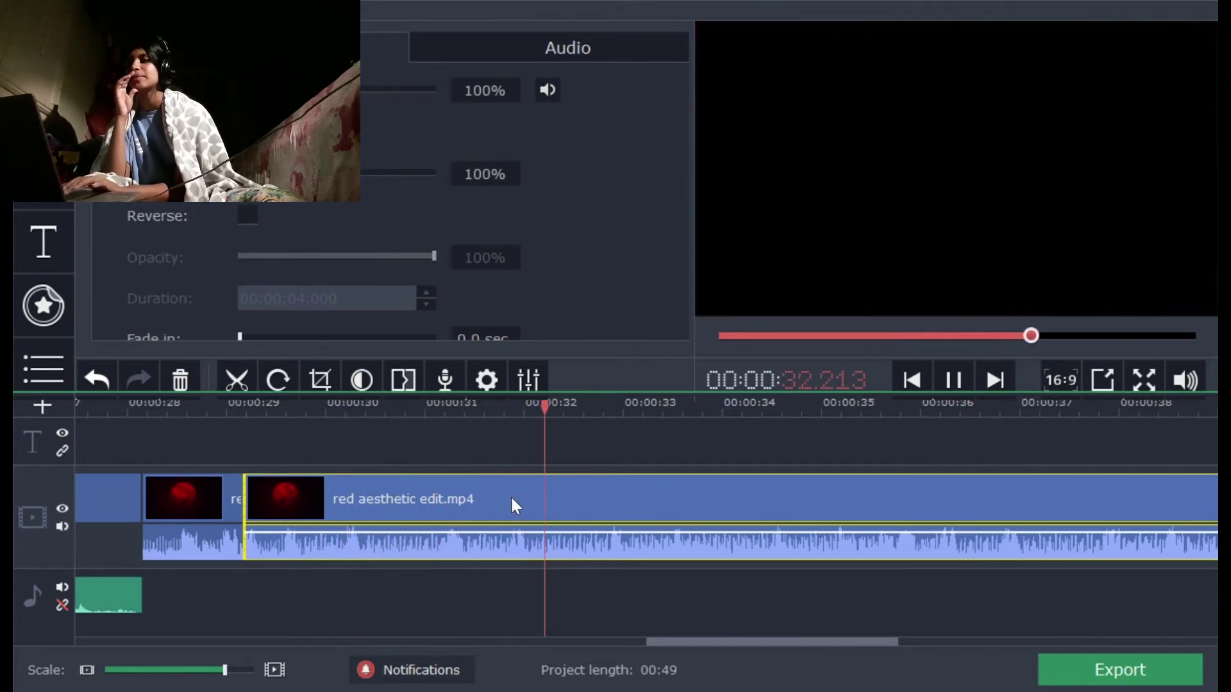
pyautogui.press('space')
pyautogui.moveTo(637, 405); pyautogui.dragTo(628, 411)
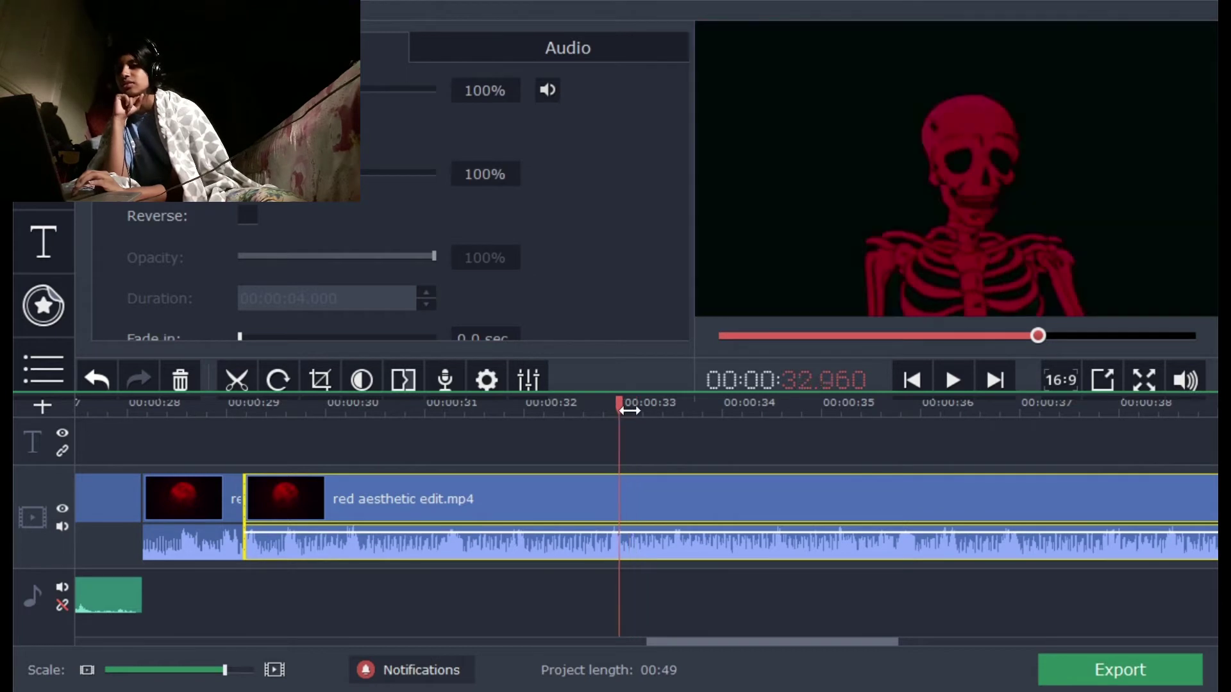
pyautogui.hotkey('ctrl', 'b')
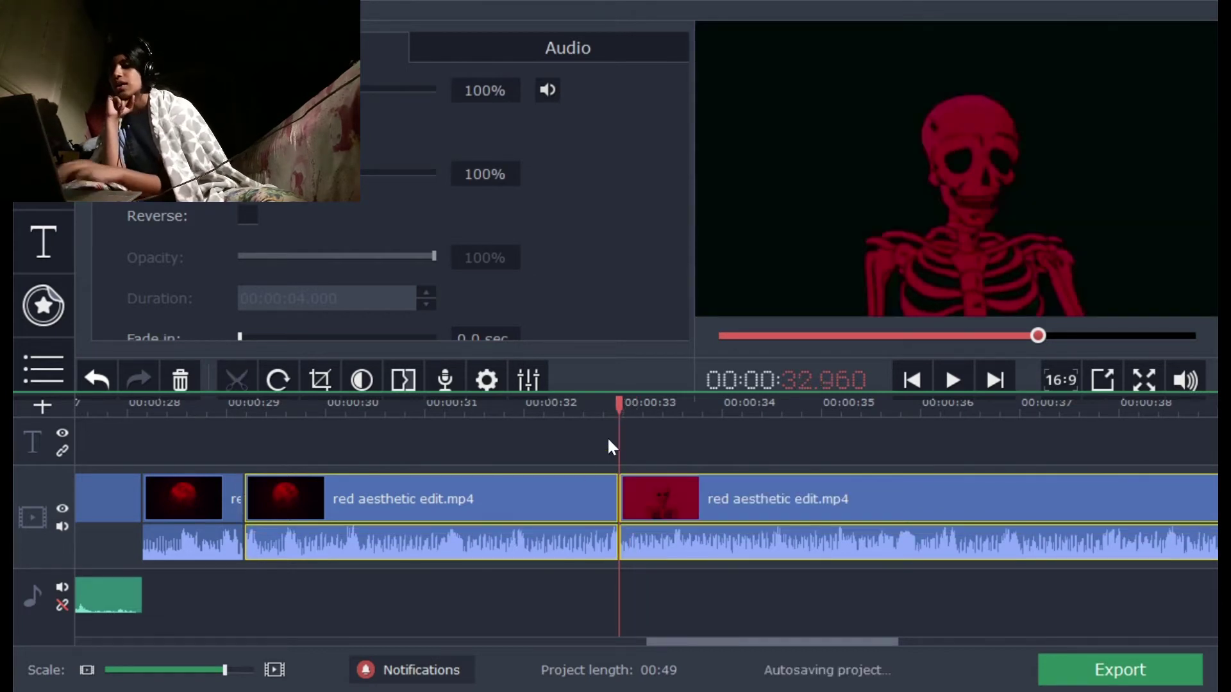
pyautogui.click(553, 500)
pyautogui.press('Delete')
# Delete the original audio of the moon clip and of the skeleton clip that follows it
pyautogui.click(232, 504)
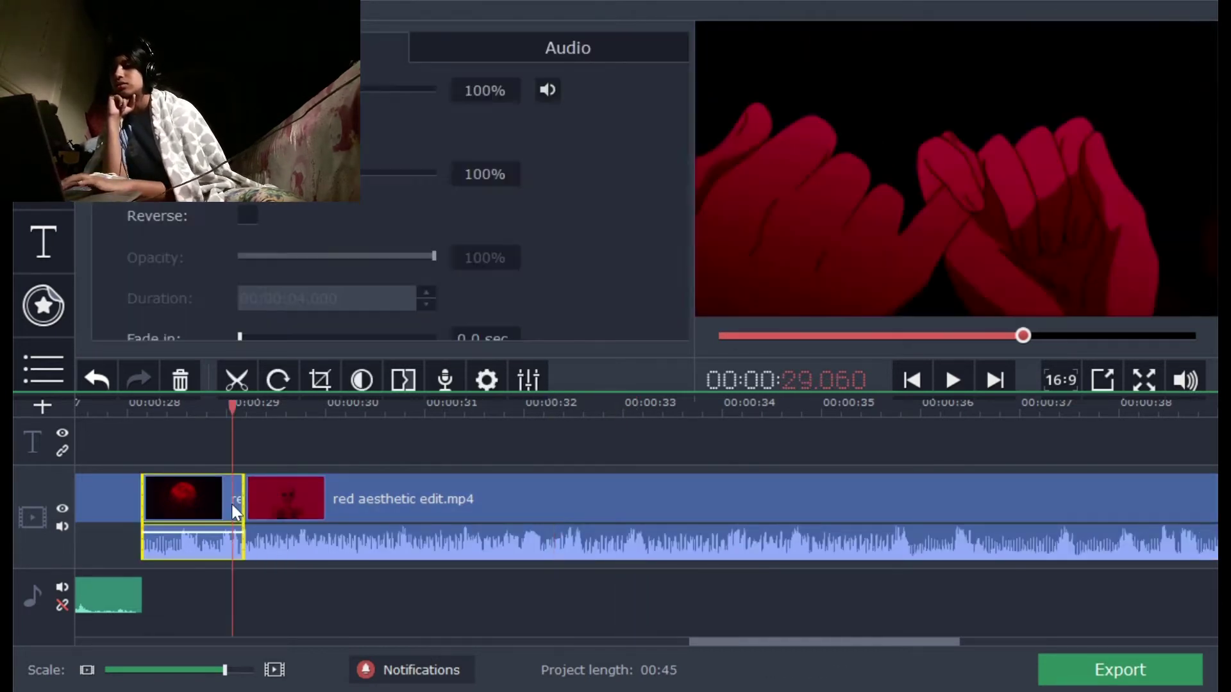
pyautogui.click(203, 537)
pyautogui.press('Delete')
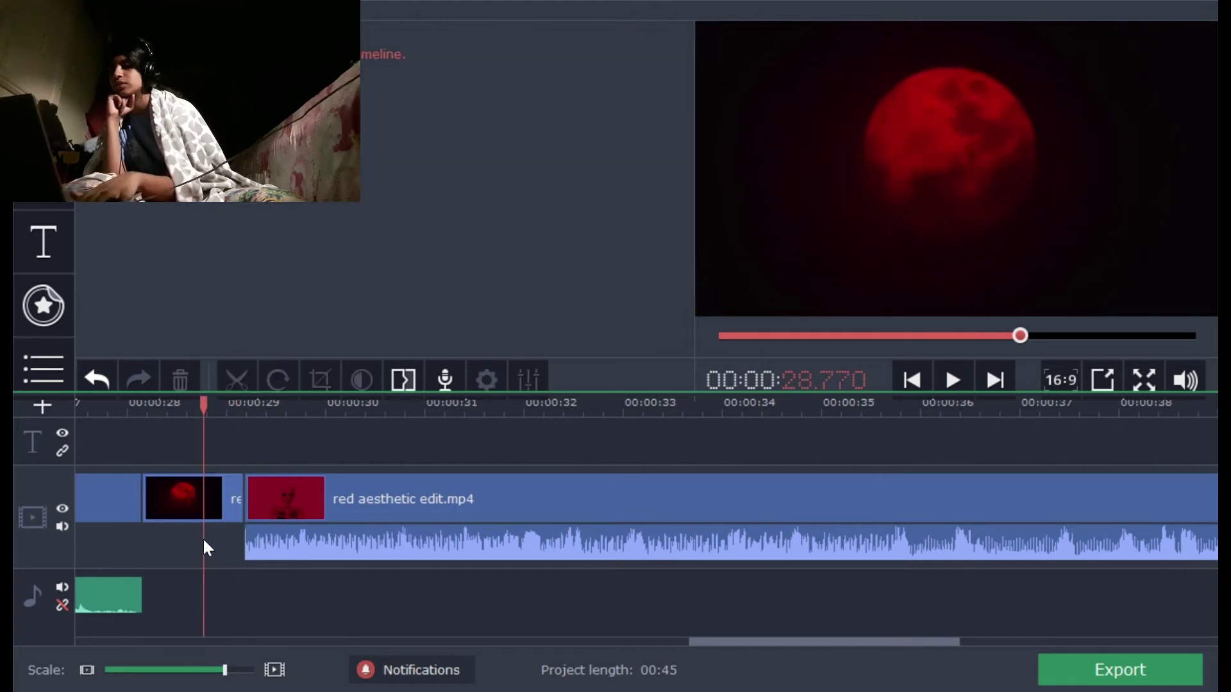
pyautogui.click(266, 532)
pyautogui.click(260, 538)
pyautogui.press('Delete')
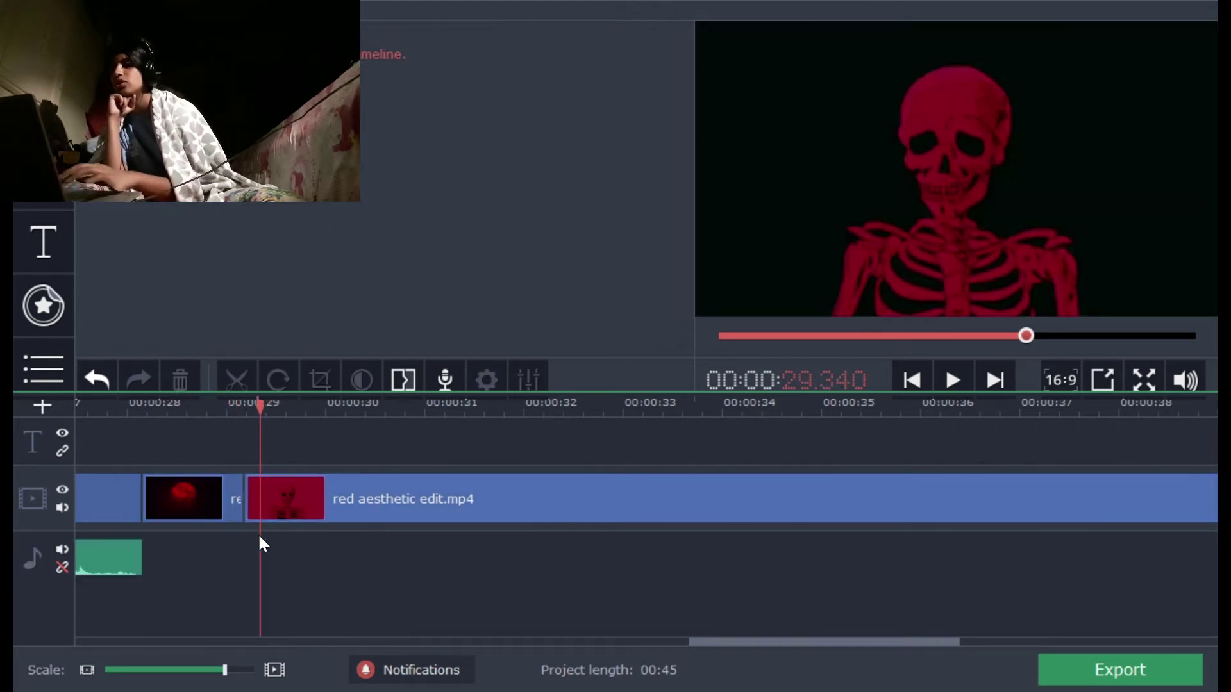
# Locate the last frames of the skull shot frame by frame and split the clip there, at about 31 seconds
pyautogui.click(244, 520)
pyautogui.press('space')
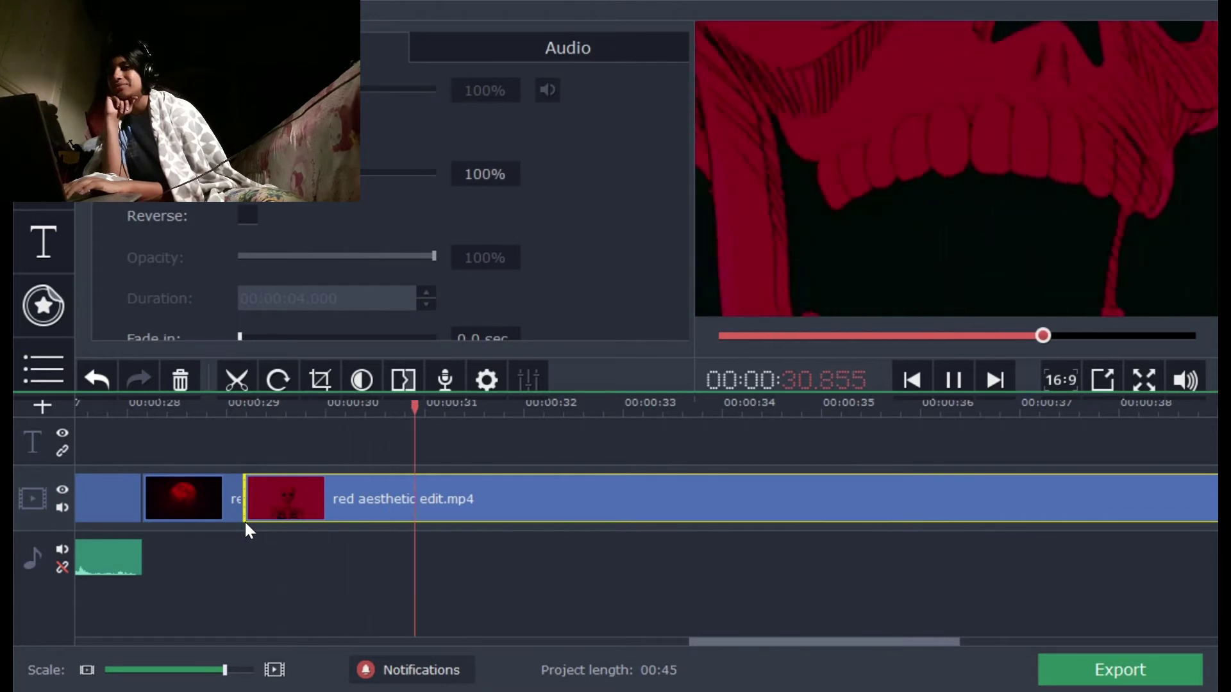
pyautogui.click(449, 496)
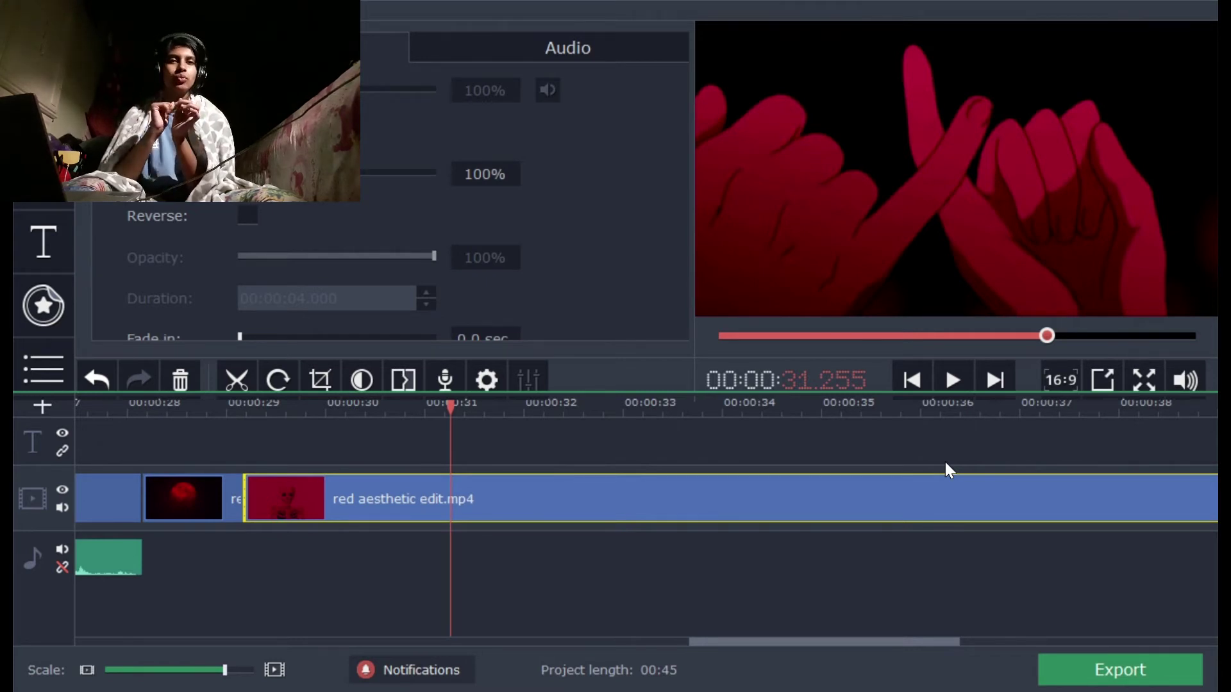
pyautogui.click(911, 378)
pyautogui.click(910, 377)
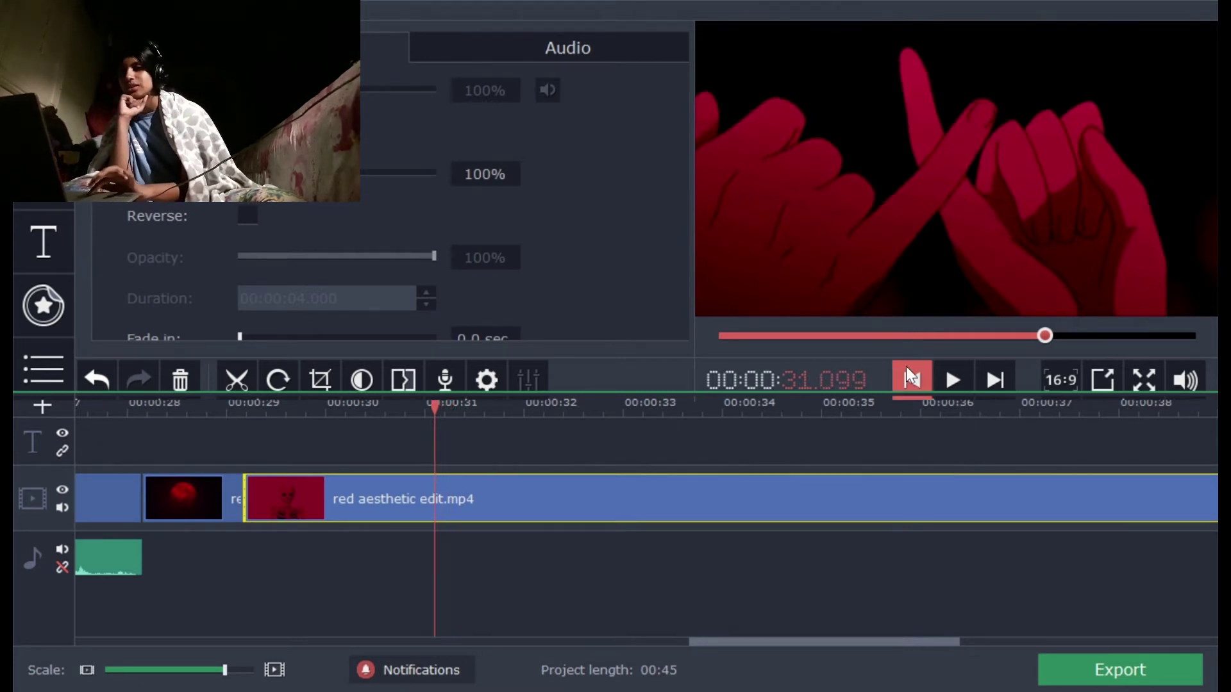
pyautogui.click(907, 369)
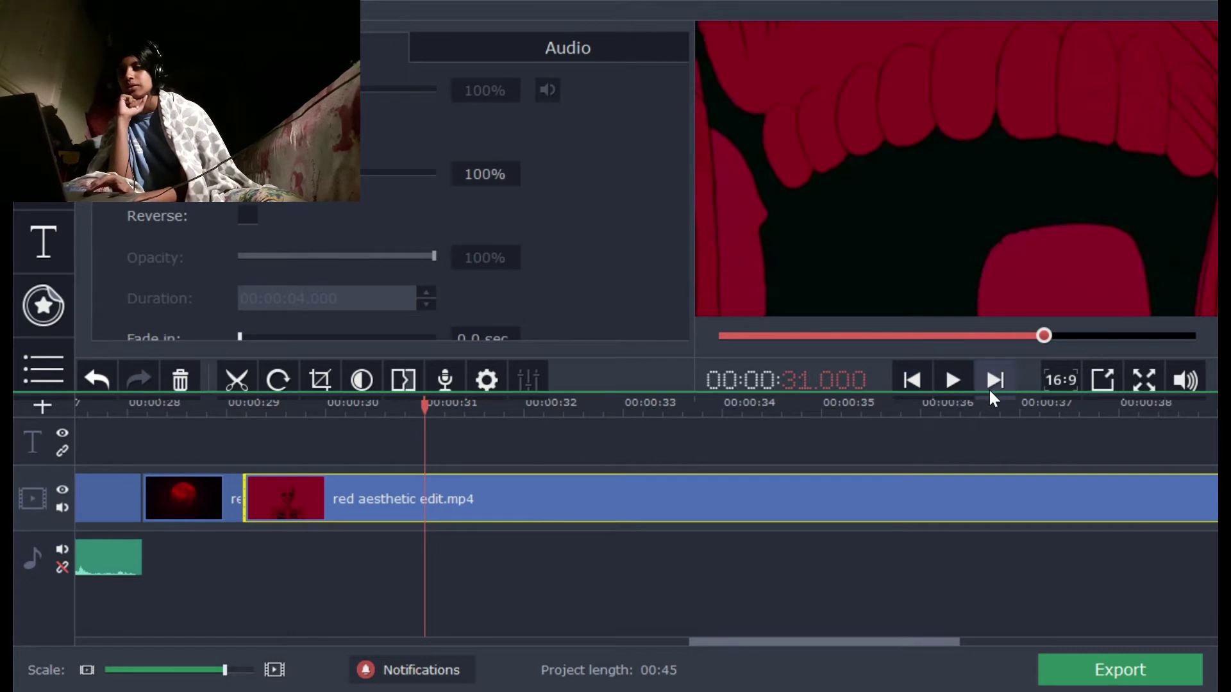
pyautogui.click(990, 372)
pyautogui.click(910, 380)
pyautogui.click(910, 379)
pyautogui.click(911, 380)
pyautogui.click(911, 380)
pyautogui.click(904, 382)
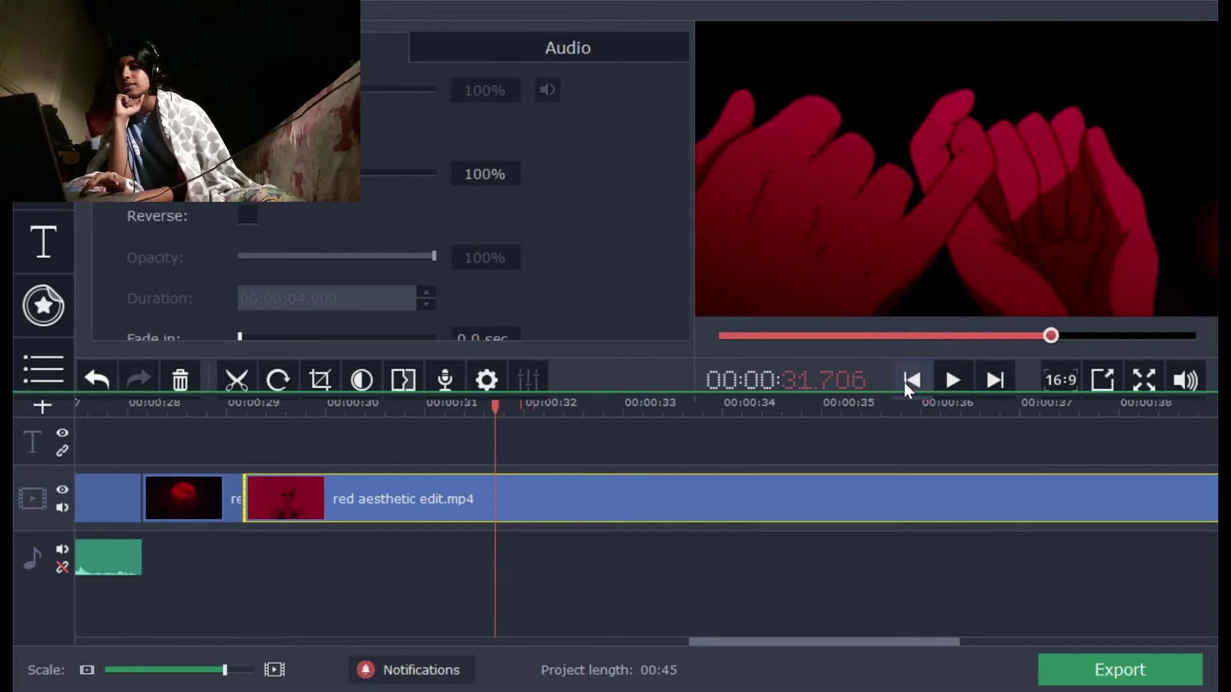
pyautogui.click(903, 379)
pyautogui.click(904, 375)
pyautogui.click(904, 372)
pyautogui.click(905, 372)
pyautogui.click(904, 371)
pyautogui.click(904, 373)
pyautogui.click(996, 380)
# Split the clip at the red butterflies shot, at 00:00:35.450, and delete the section between the skull and butterflies shots
pyautogui.press('space')
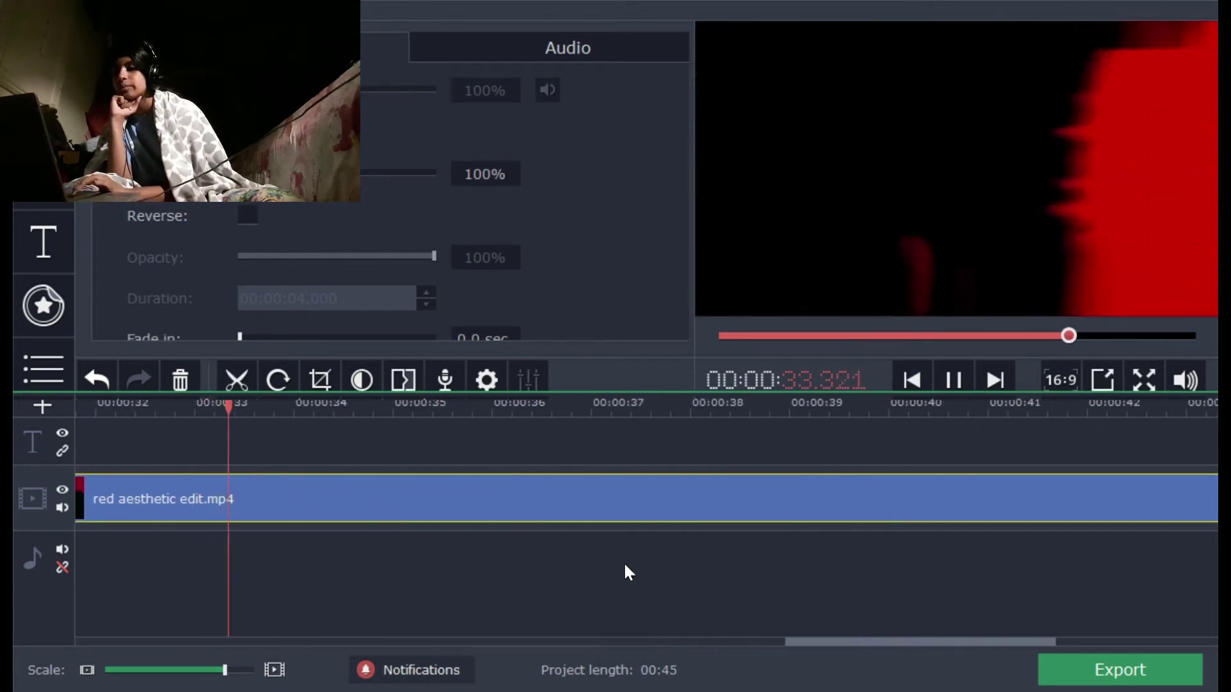
pyautogui.click(554, 474)
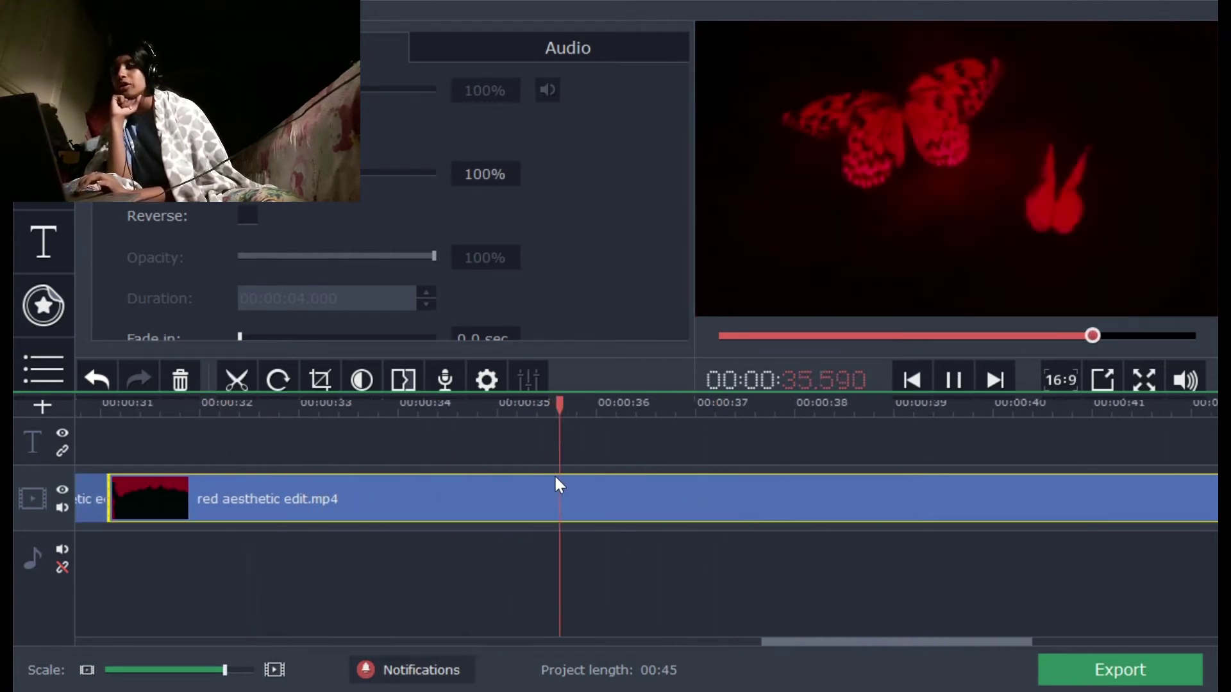
pyautogui.click(452, 468)
pyautogui.click(411, 493)
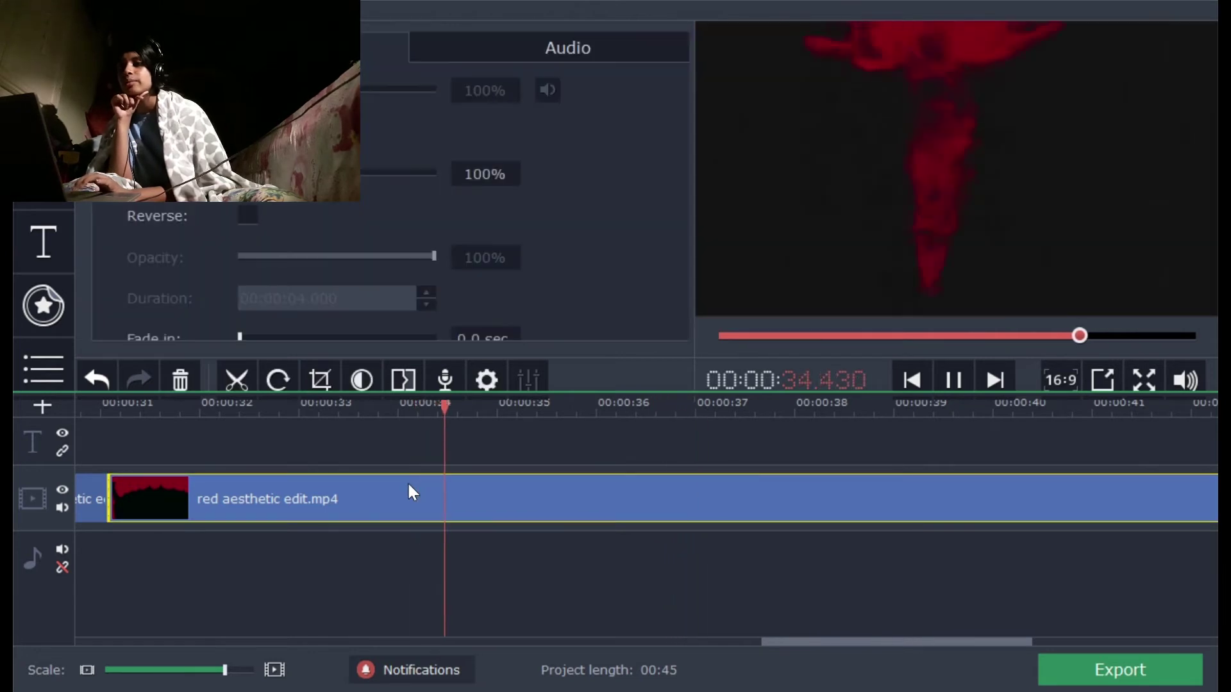
pyautogui.press('space')
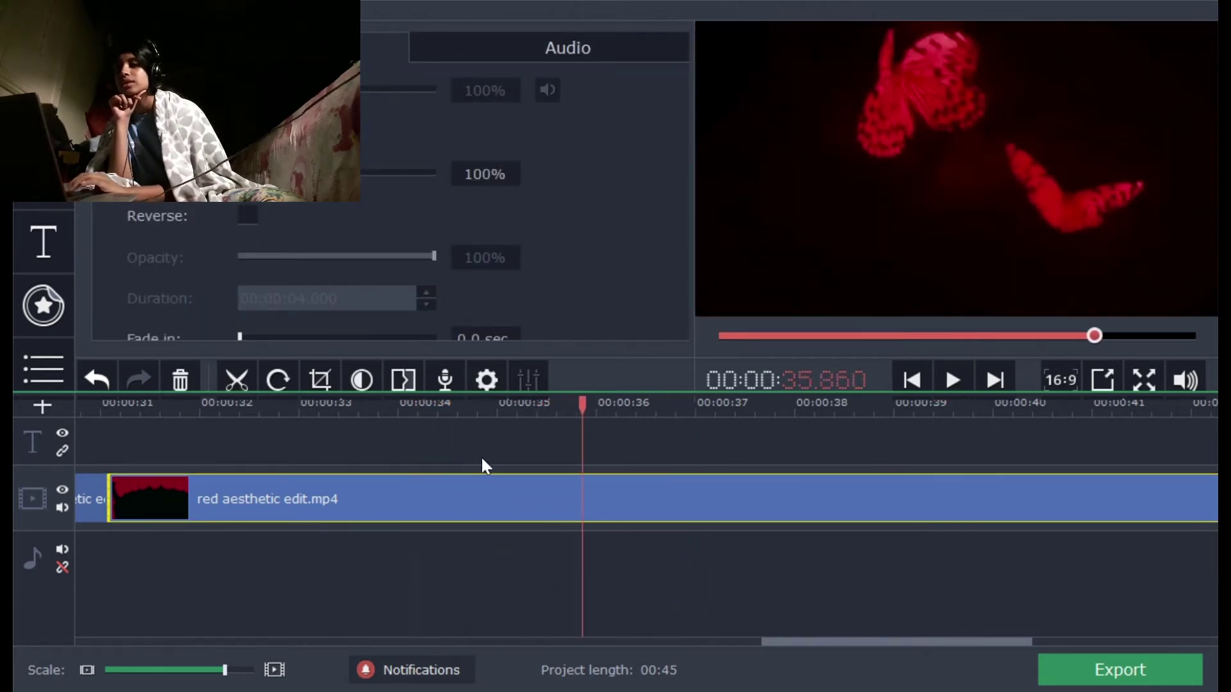
pyautogui.moveTo(596, 412); pyautogui.dragTo(552, 411)
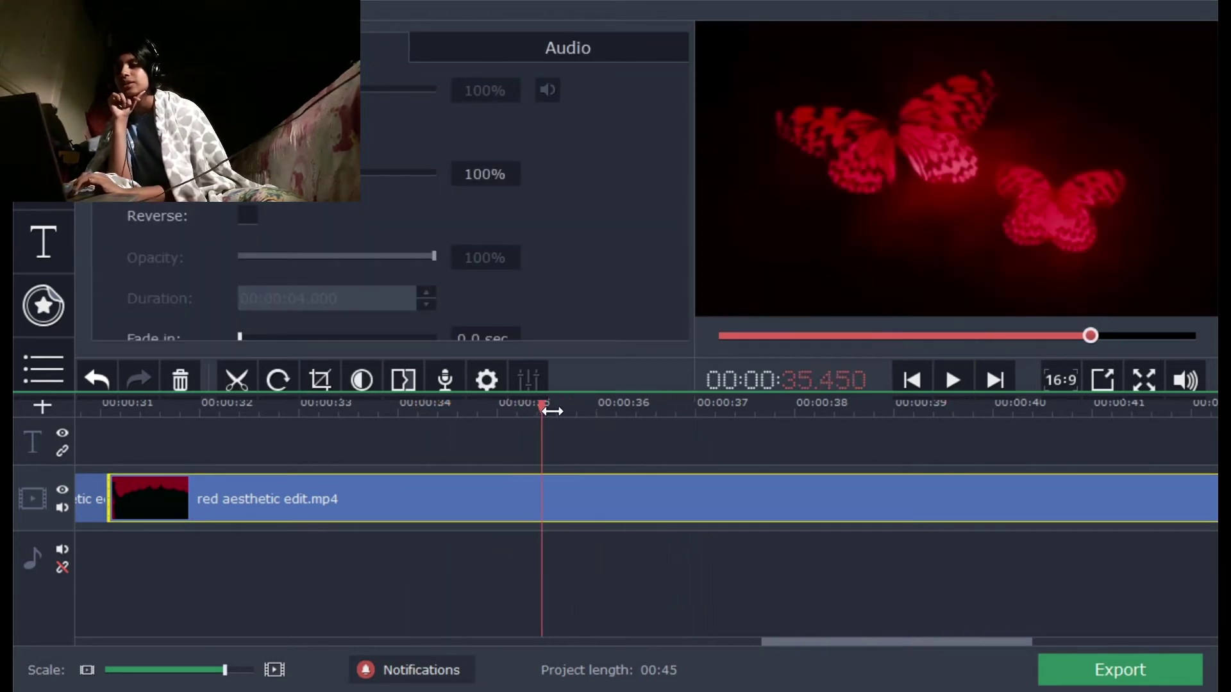
pyautogui.hotkey('ctrl', 'b')
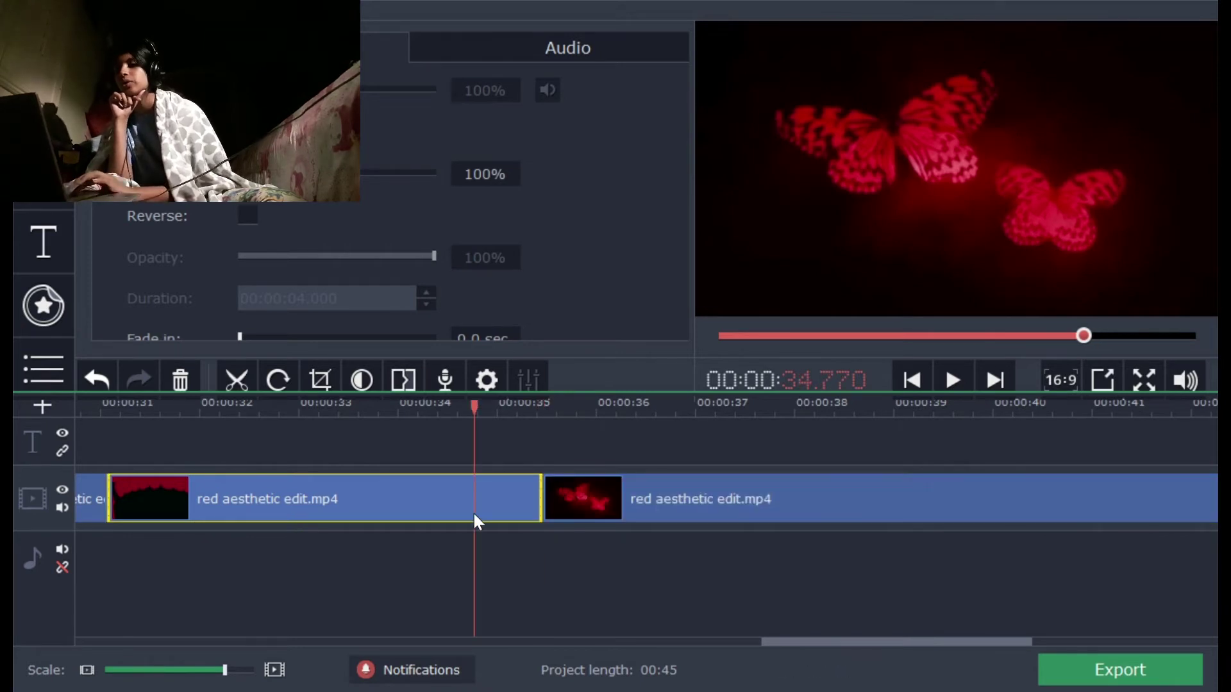
pyautogui.press('Delete')
pyautogui.click(120, 486)
pyautogui.press('space')
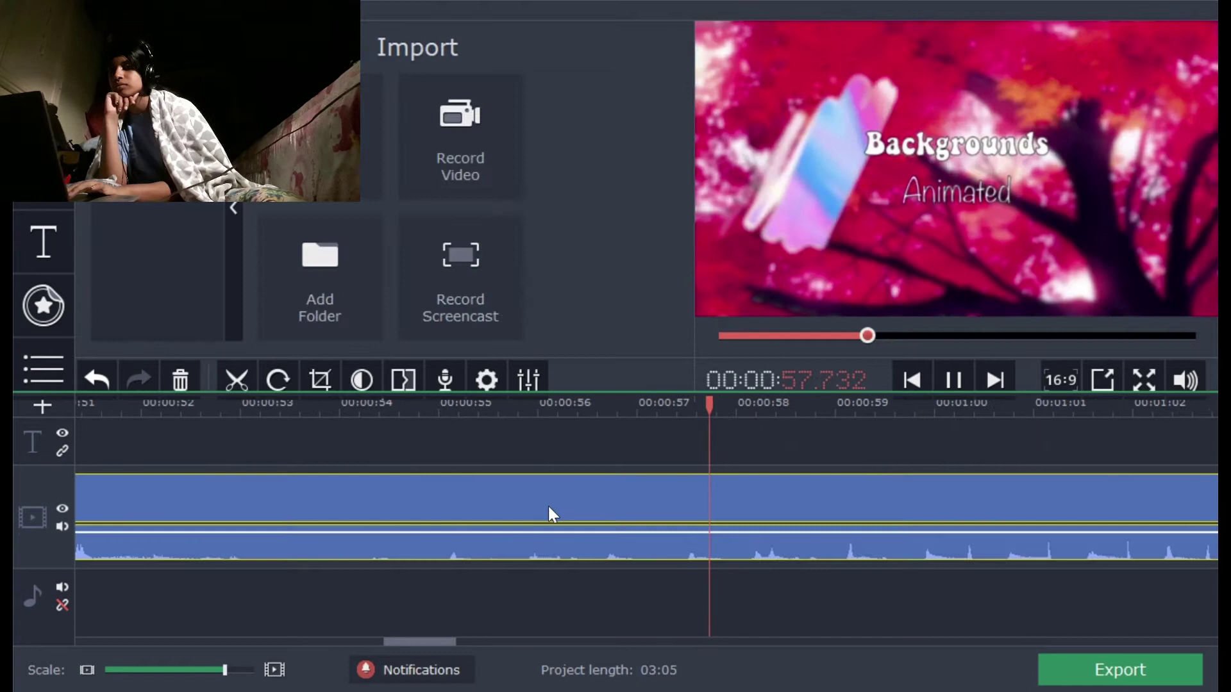
# Split Red Aesthetic Editing Pack!.mp4 at the pink sunset shot, at about 58.8 seconds, and delete the section before it
pyautogui.press('space')
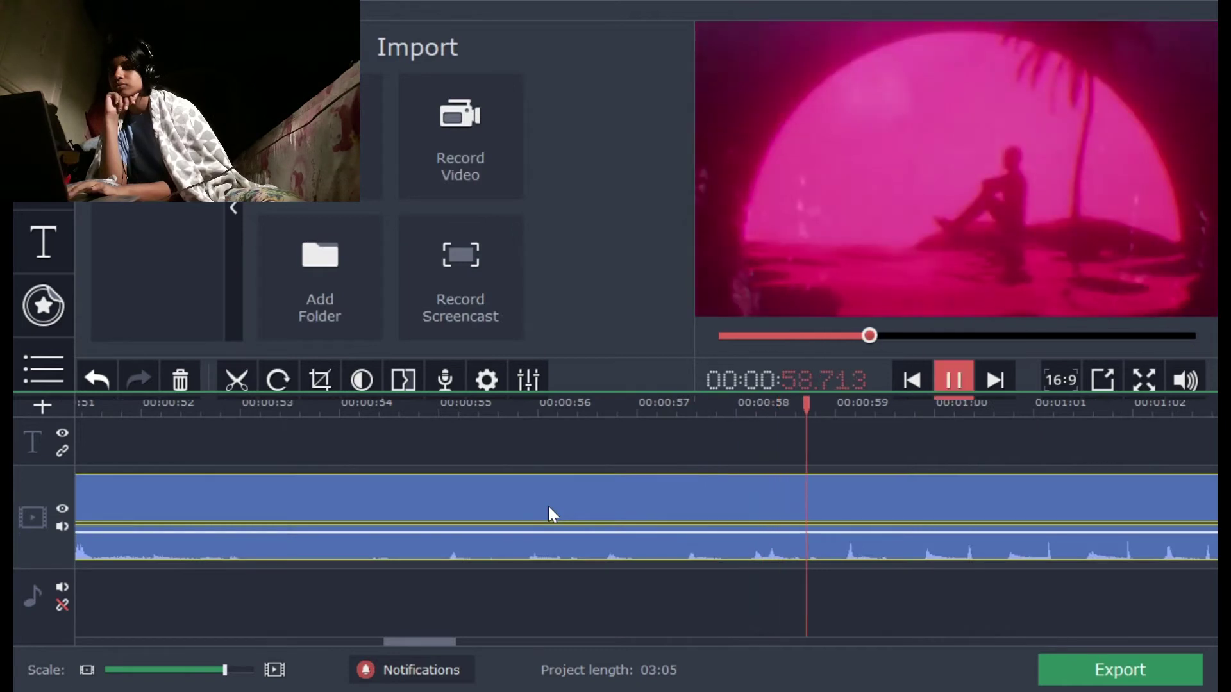
pyautogui.hotkey('ctrl', 'b')
pyautogui.click(550, 508)
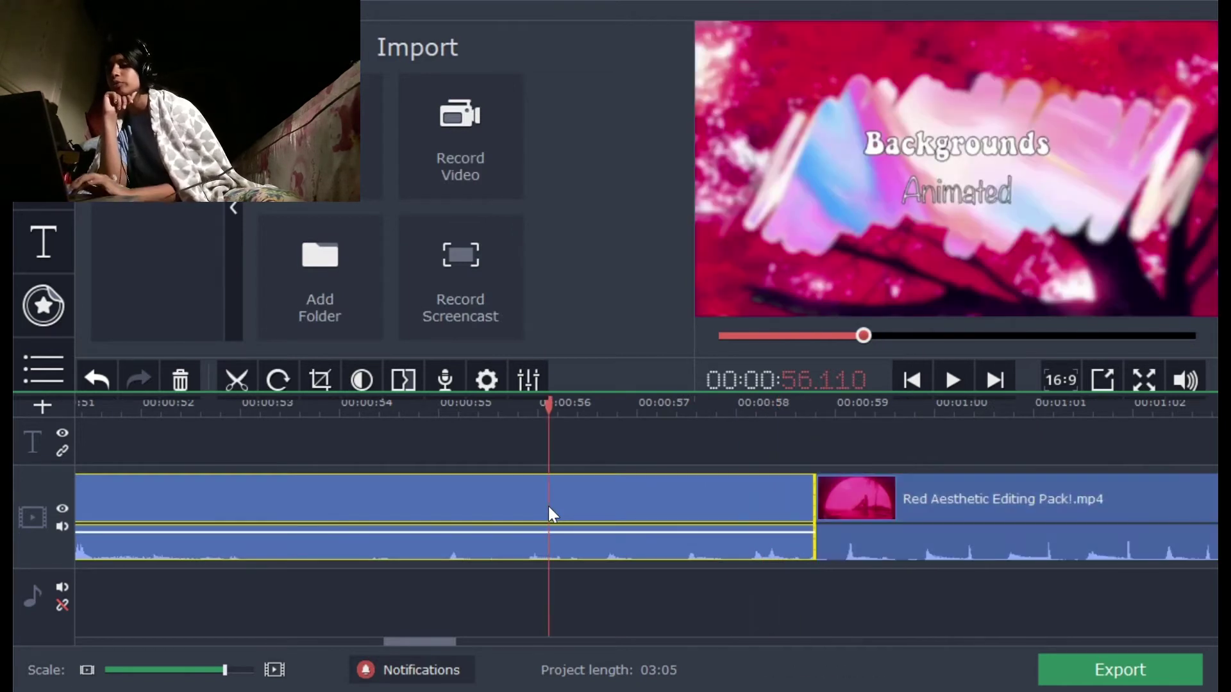
pyautogui.press('Delete')
# Delete the audio of the Red Aesthetic Editing Pack!.mp4 clip and play the clip from near its start
pyautogui.click(595, 543)
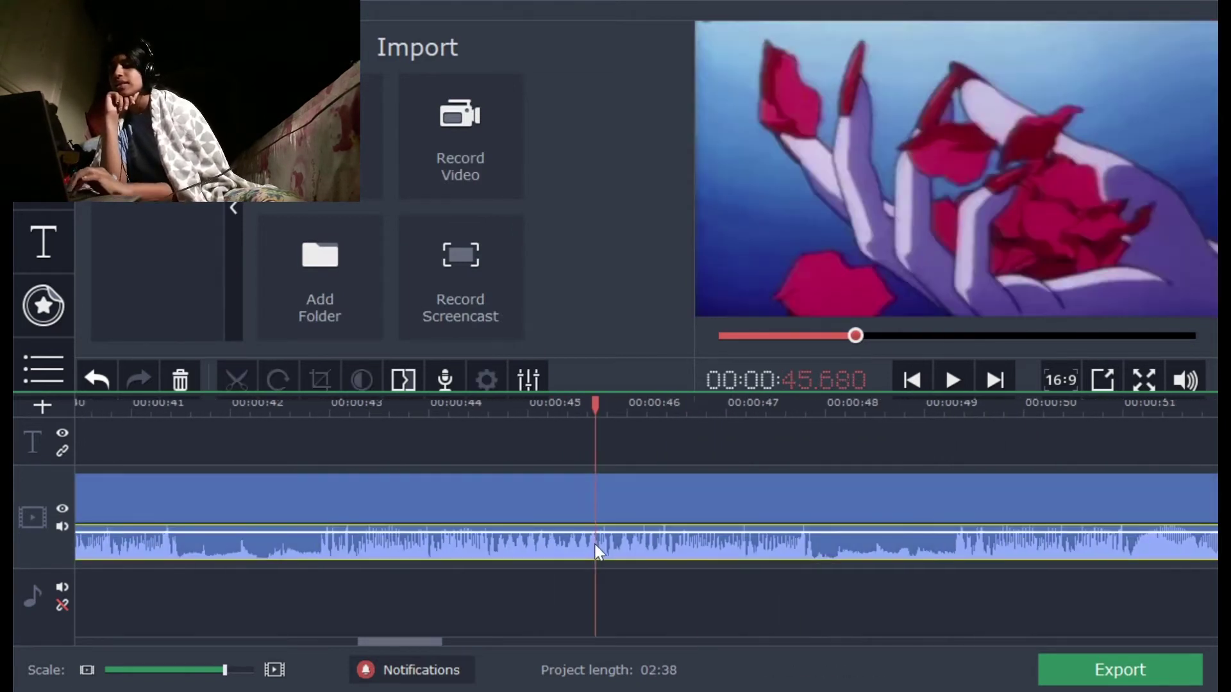
pyautogui.click(413, 503)
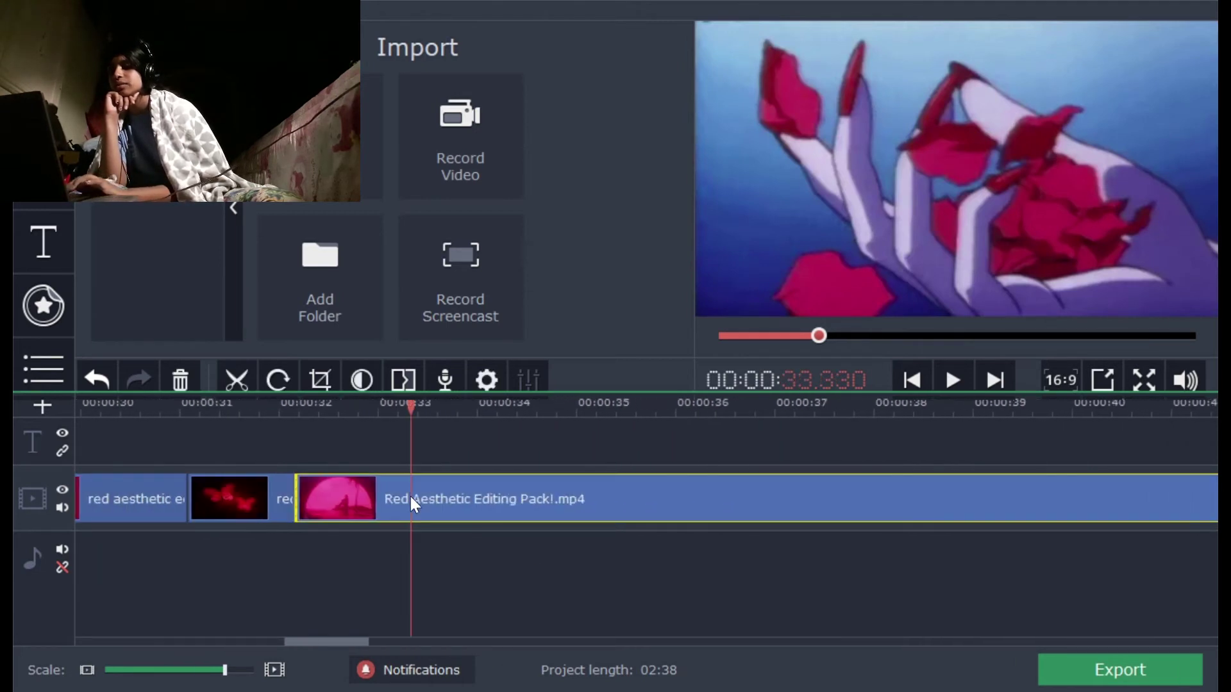
pyautogui.press('space')
pyautogui.press('space')
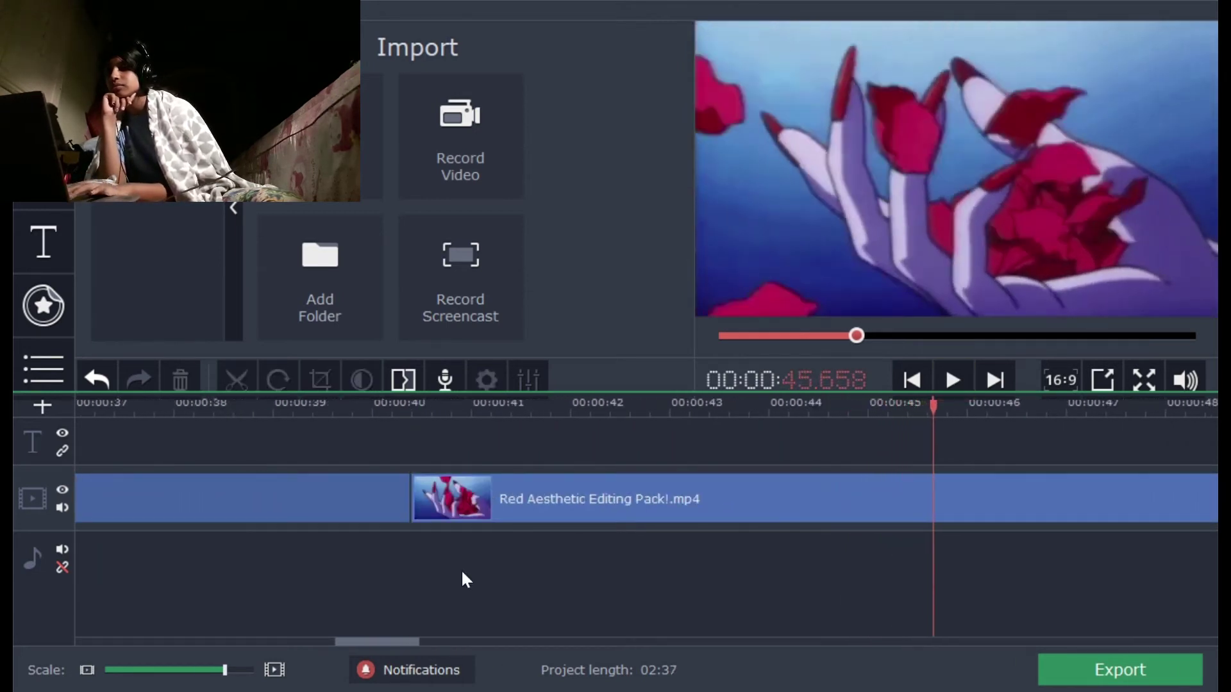
# Split Red Aesthetic Editing Pack!.mp4 at 00:00:45.658 in the hand with rose petals shot and continue playback
pyautogui.click(413, 518)
pyautogui.hotkey('ctrl', 'b')
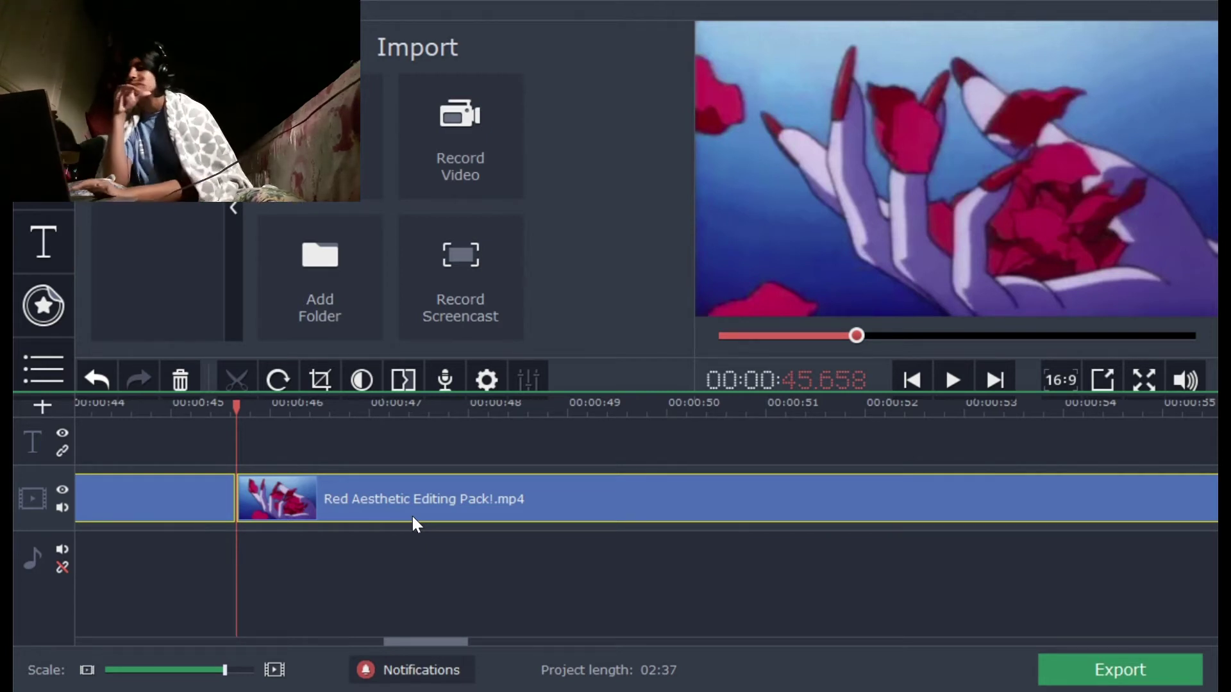
pyautogui.press('space')
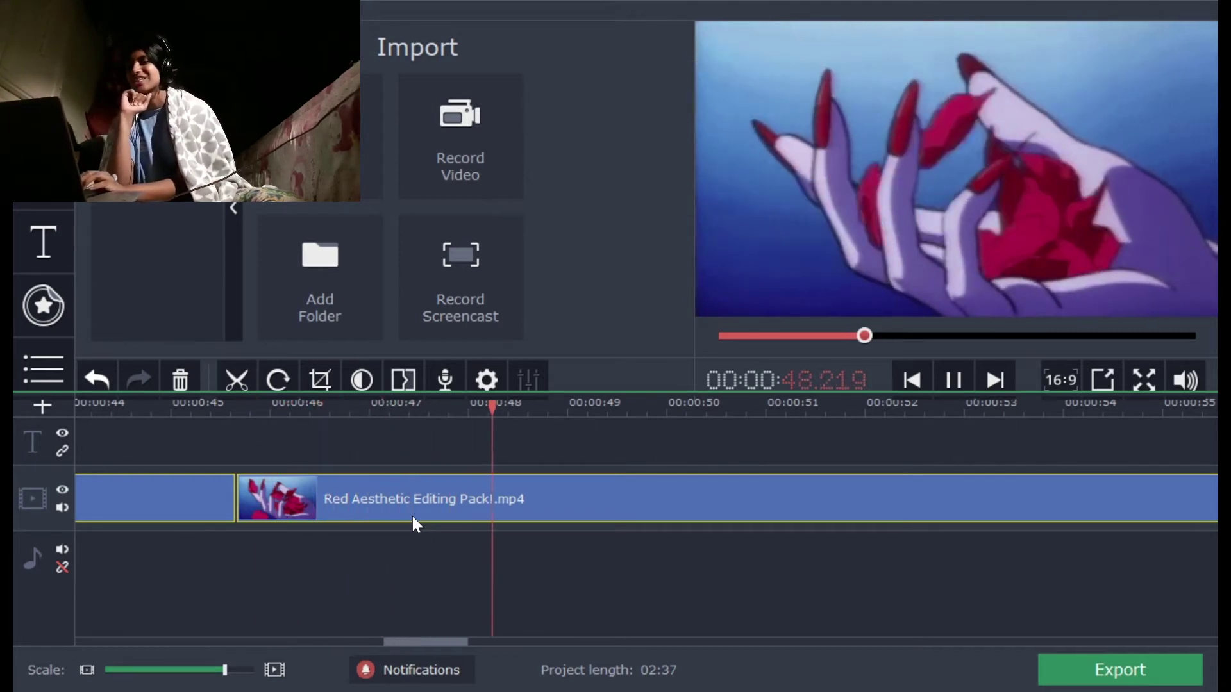
# Scan the footage following the rose petals hand shot to find the next shot worth keeping
pyautogui.scroll(-3, 412, 515)
pyautogui.scroll(-5, 411, 514)
pyautogui.click(307, 507)
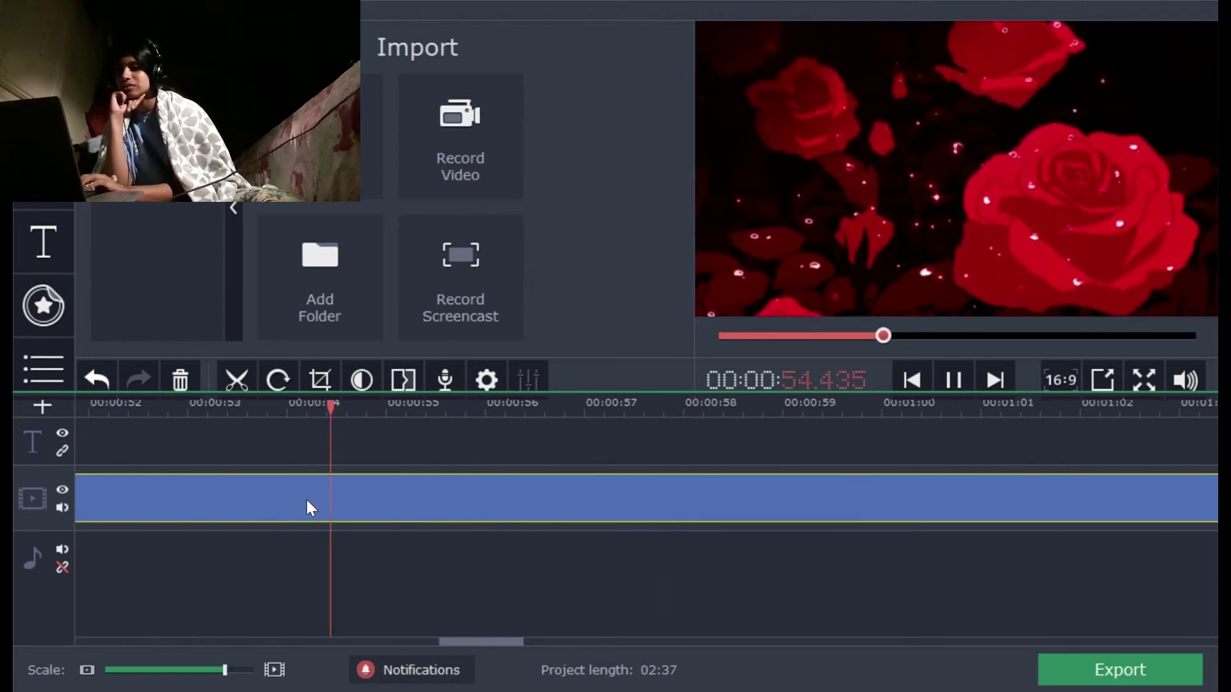
pyautogui.click(203, 505)
pyautogui.click(499, 545)
pyautogui.scroll(-3, 480, 515)
pyautogui.click(341, 504)
pyautogui.scroll(-2, 339, 495)
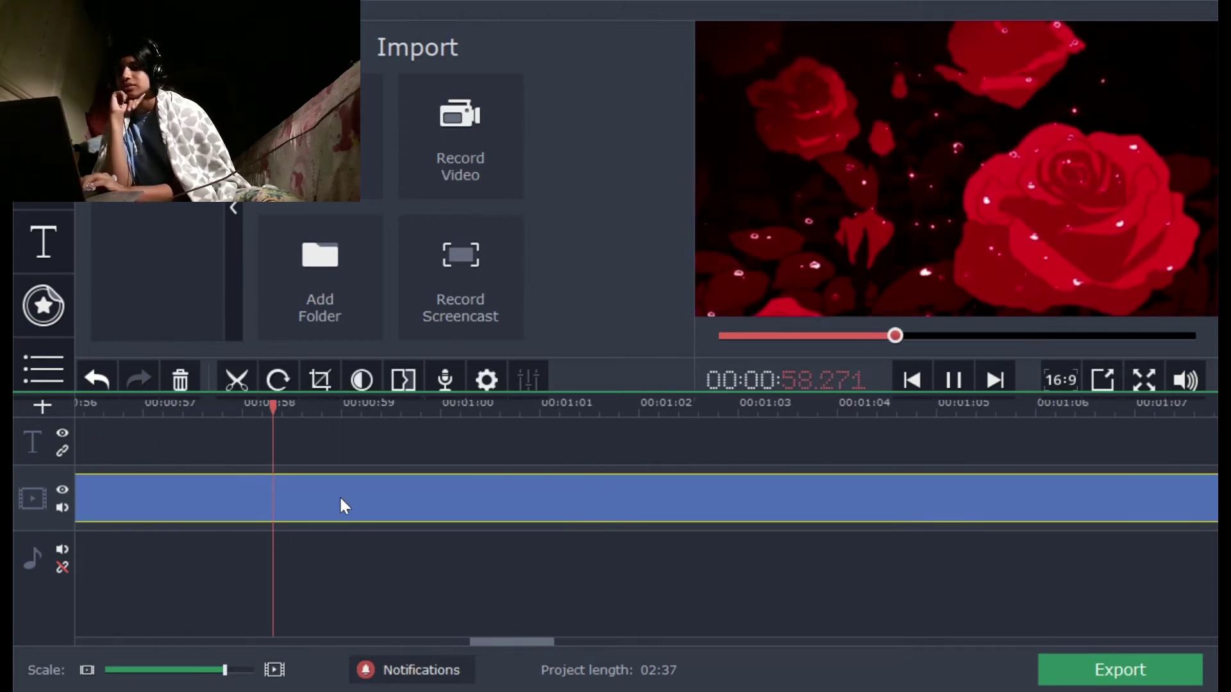
pyautogui.click(444, 497)
pyautogui.scroll(-3, 443, 498)
pyautogui.click(546, 503)
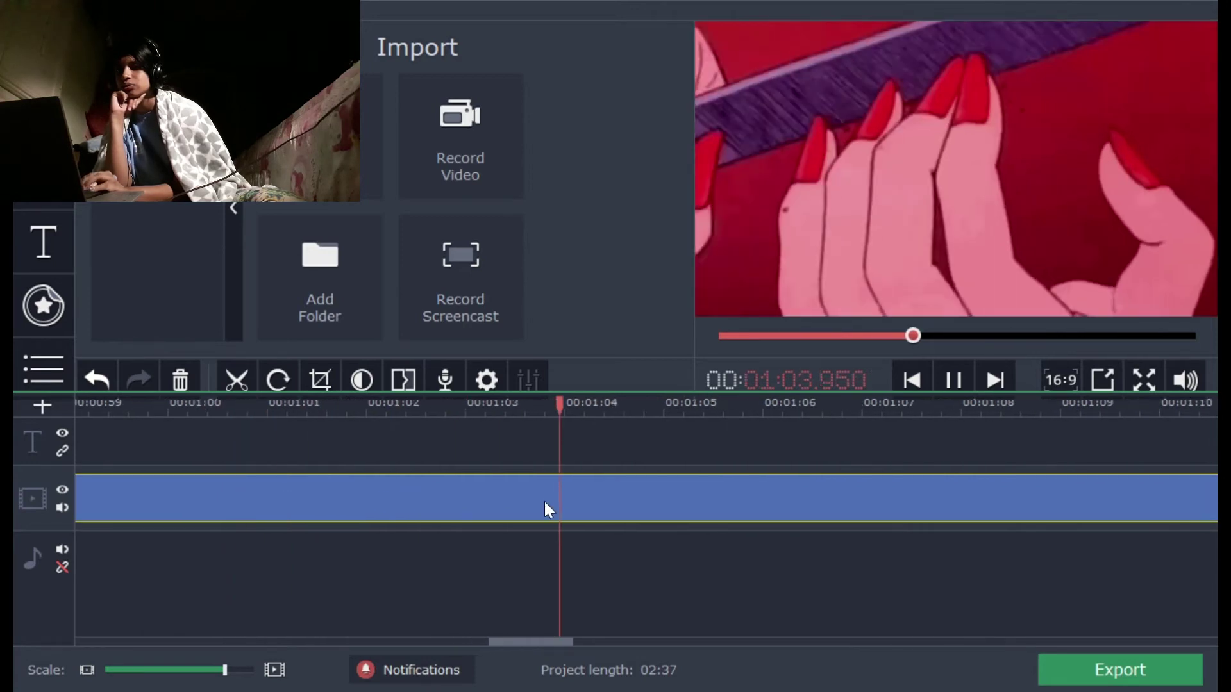
# Split the clip at the start of the red nails shot and delete the section between it and the petals hand shot
pyautogui.scroll(1, 543, 503)
pyautogui.click(473, 503)
pyautogui.click(377, 487)
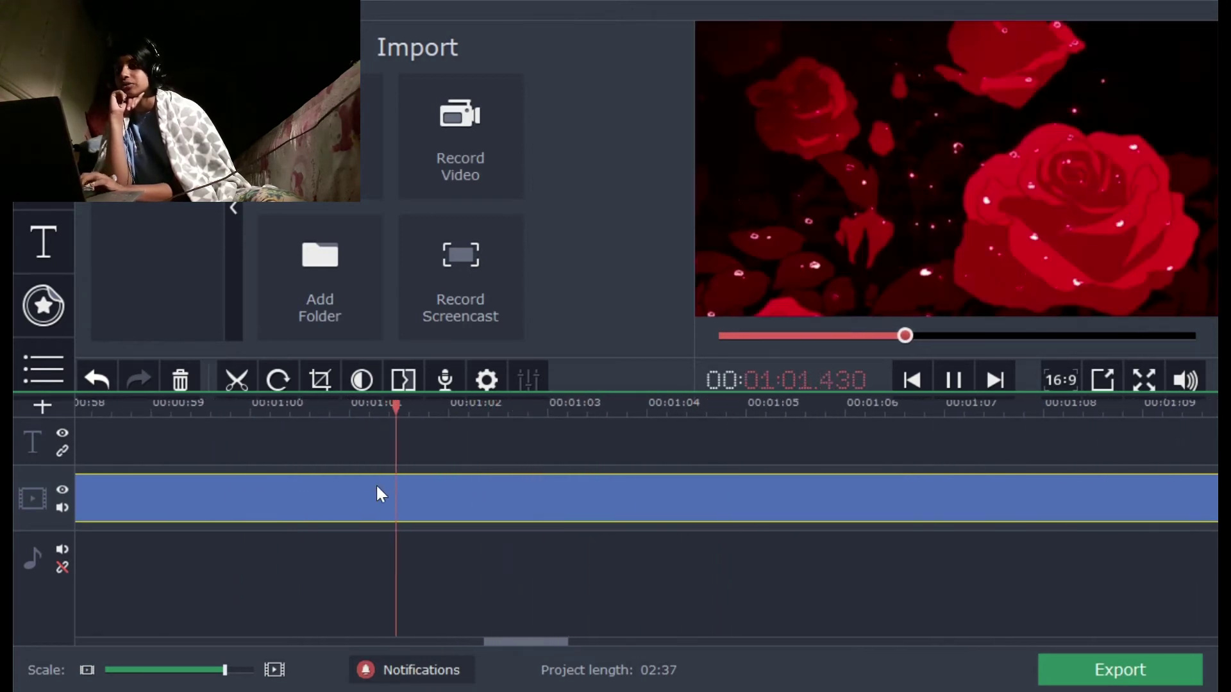
pyautogui.press('space')
pyautogui.hotkey('ctrl', 'b')
pyautogui.click(380, 507)
pyautogui.press('Delete')
# Split the pink roses shot with the grey sky at 00:00:57.509 and delete all remaining footage after it
pyautogui.scroll(3, 379, 504)
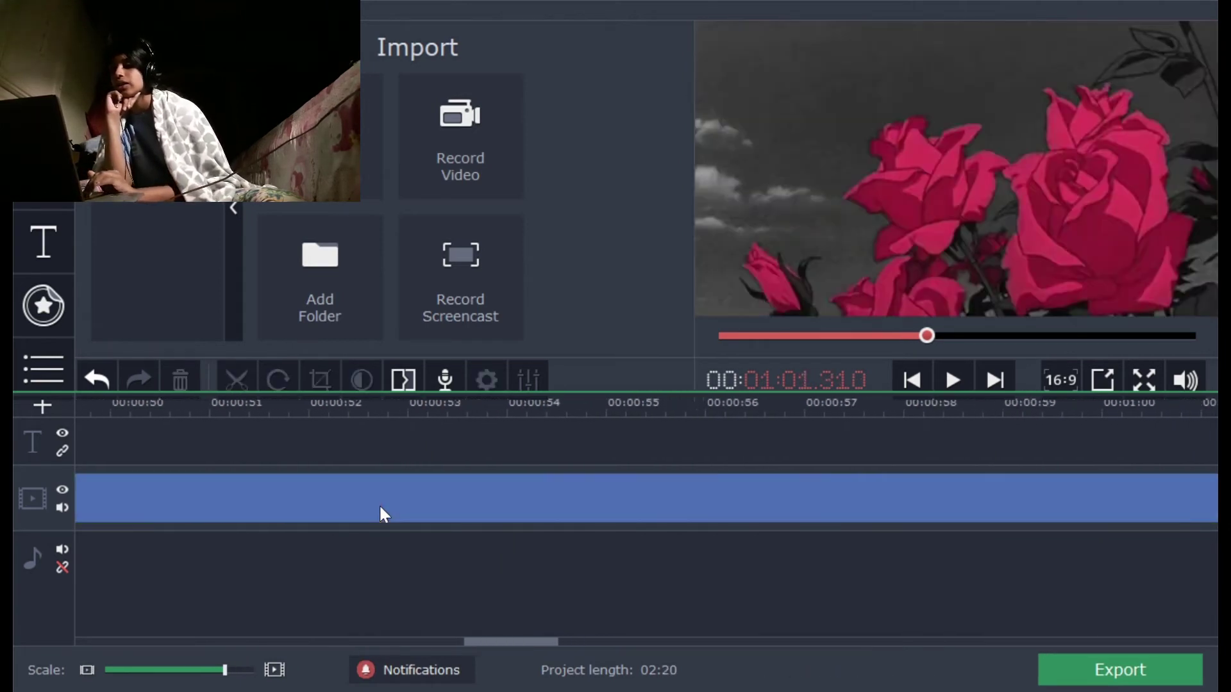
pyautogui.click(545, 513)
pyautogui.press('space')
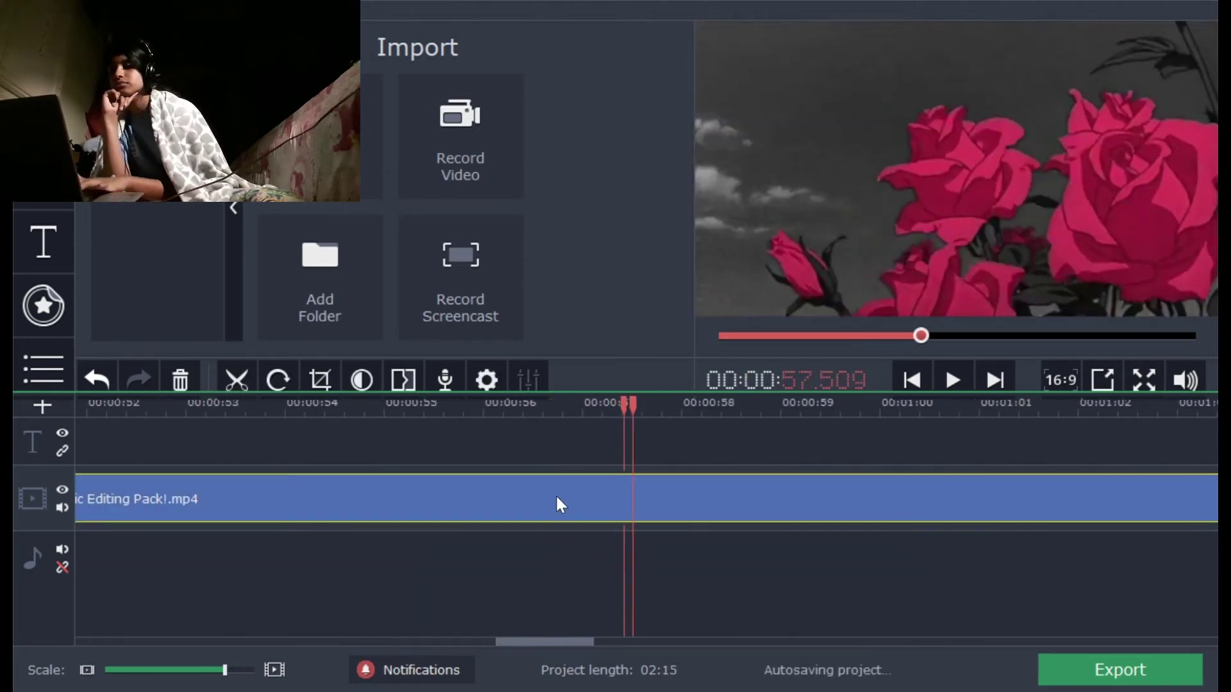
pyautogui.hotkey('ctrl', 'b')
pyautogui.click(815, 519)
pyautogui.press('Delete')
pyautogui.scroll(-3, 742, 584)
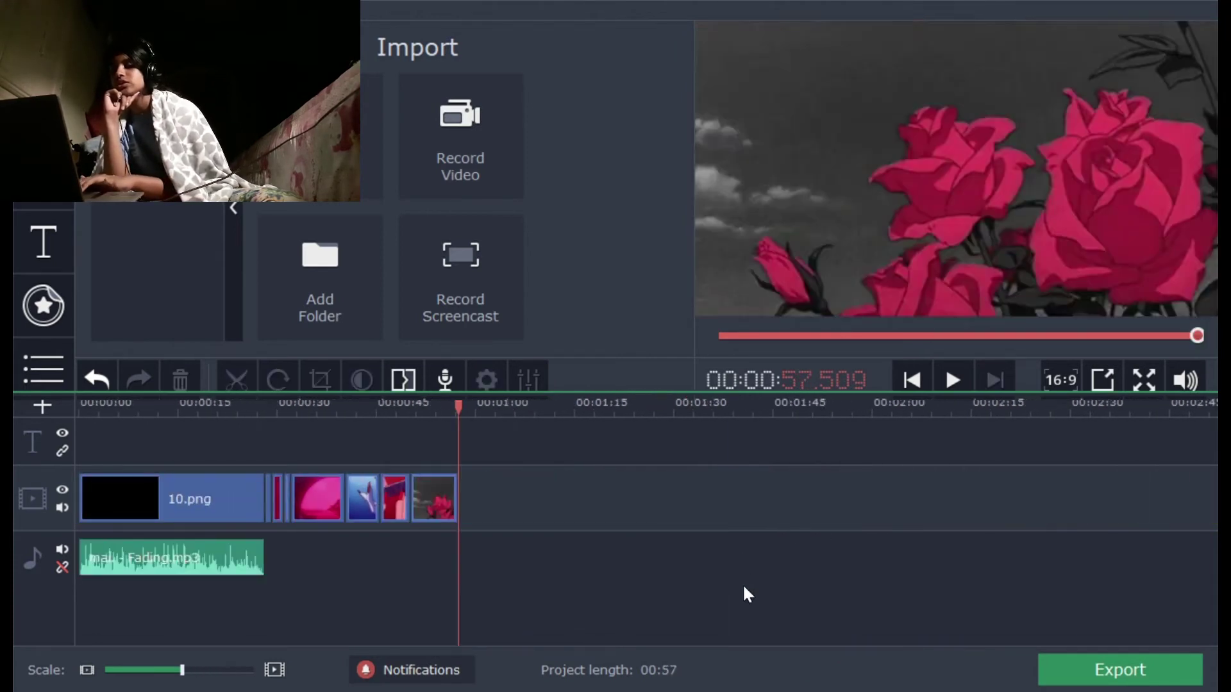
# Select the short red moon shot directly after 10.png on the video track and place the playhead at 00:00:28.740
pyautogui.scroll(2, 742, 584)
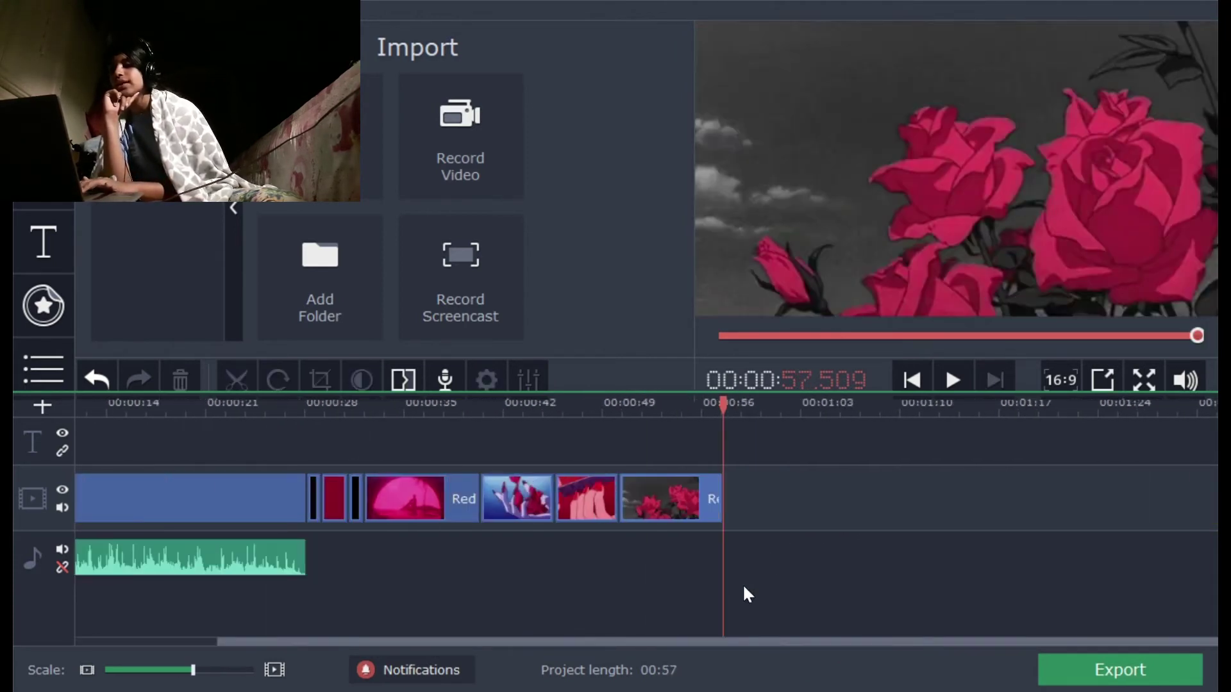
pyautogui.click(316, 498)
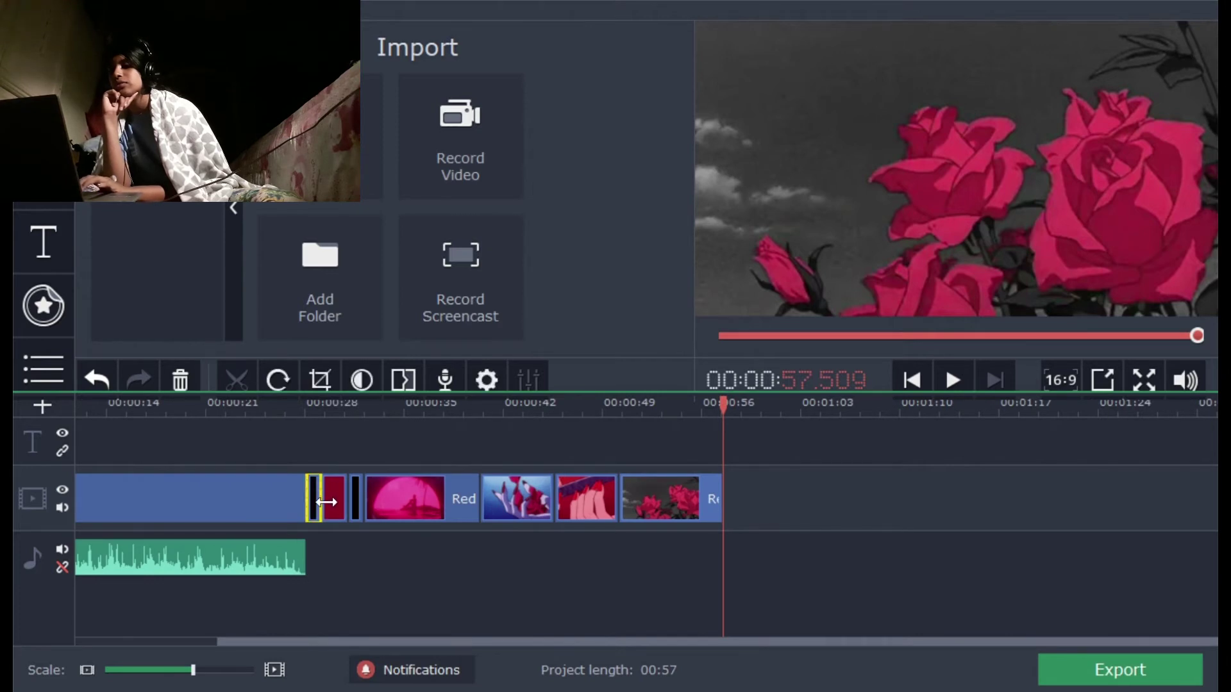
pyautogui.click(318, 500)
pyautogui.scroll(2, 317, 504)
pyautogui.scroll(-2, 587, 492)
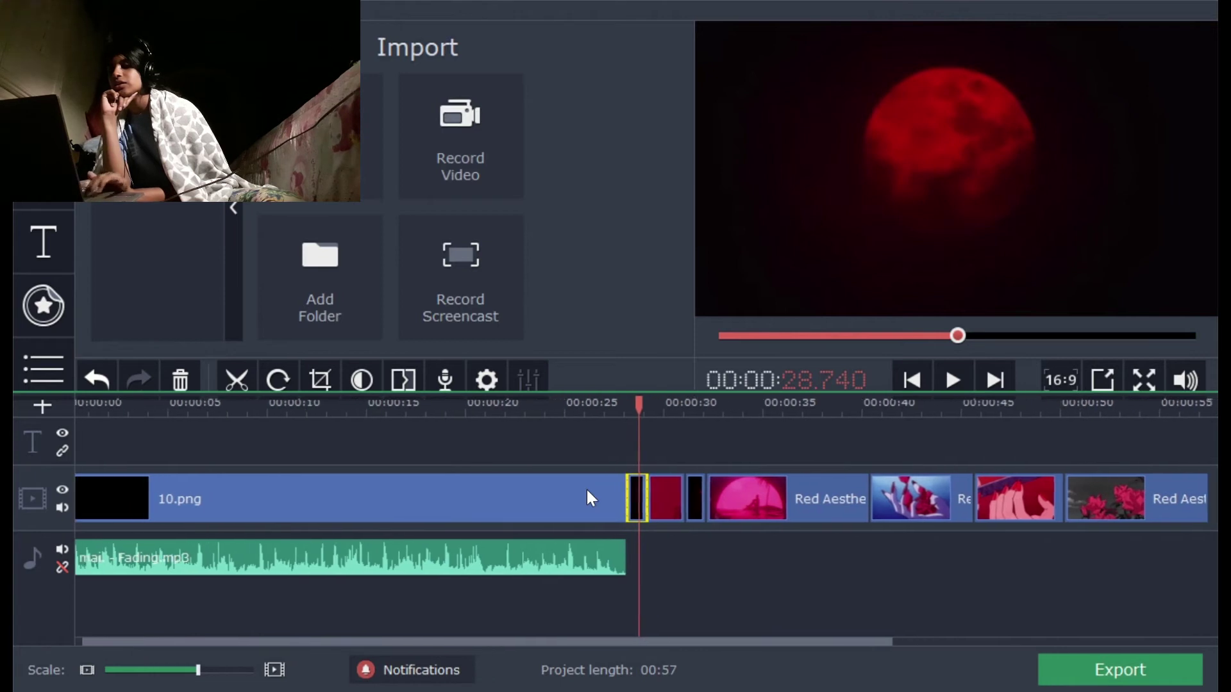